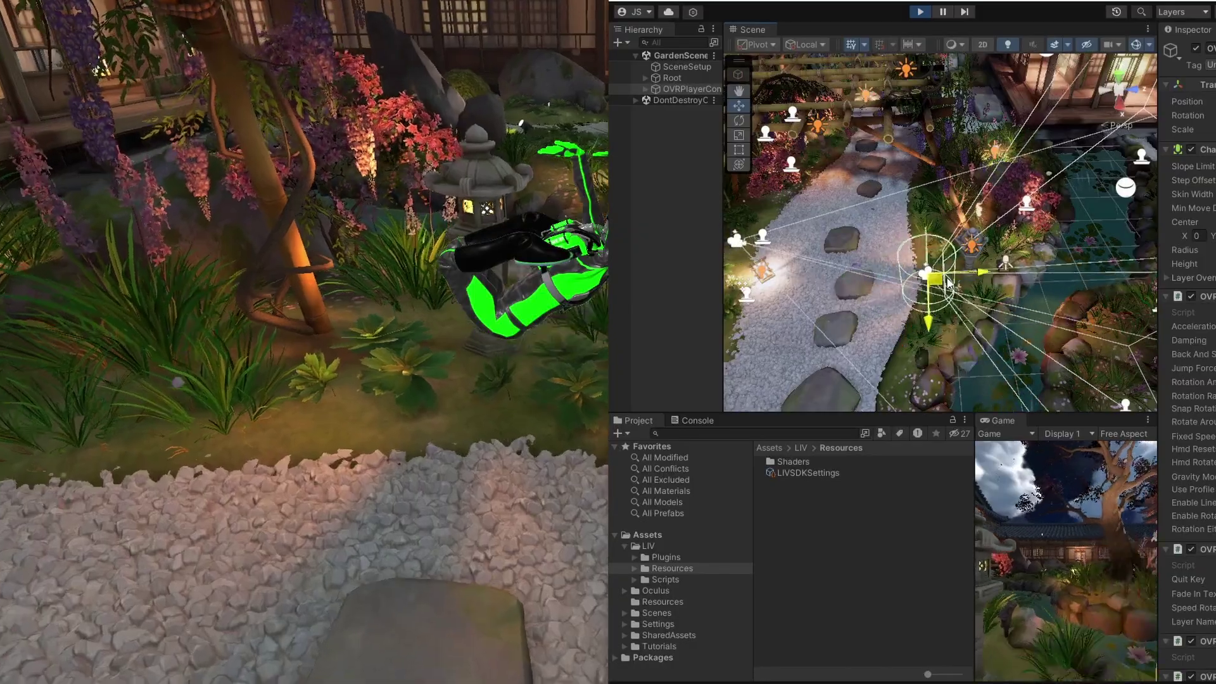
During Play mode, drag the OVRPlayerController along the garden path in the Scene view
left_click_drag(947, 283, 1046, 248)
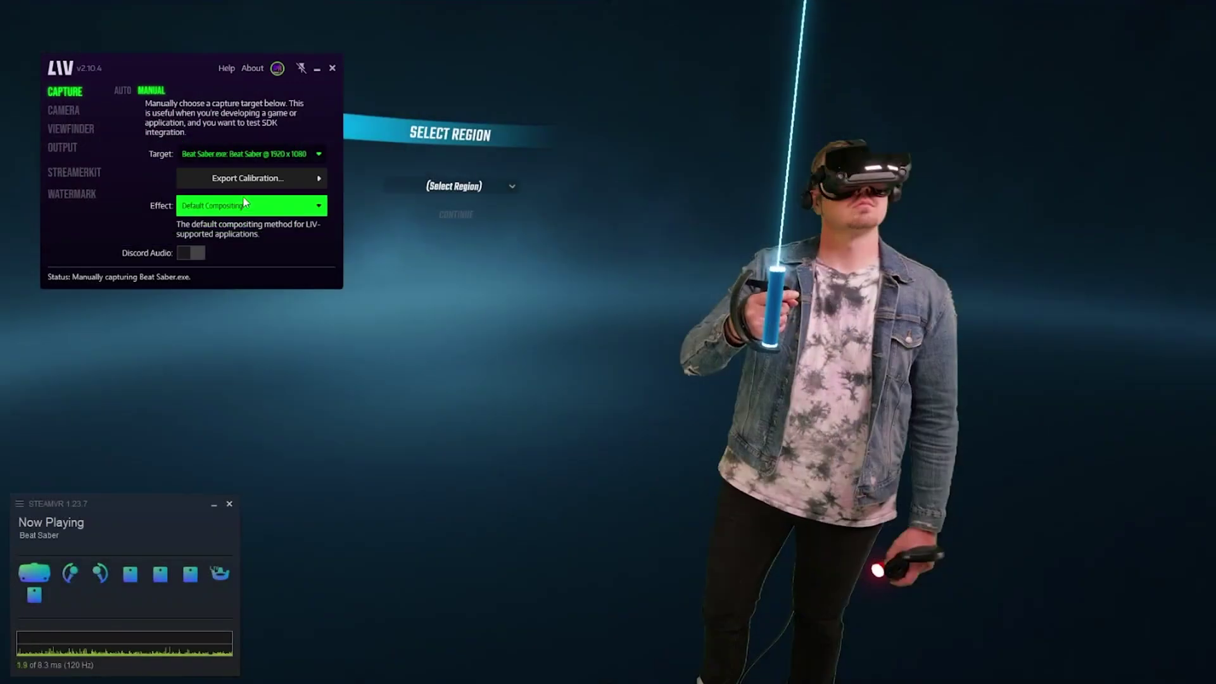
Pick Default + Fake Lighting from the LIV Capture tab's Effect dropdown
left_click(245, 203)
left_click(243, 234)
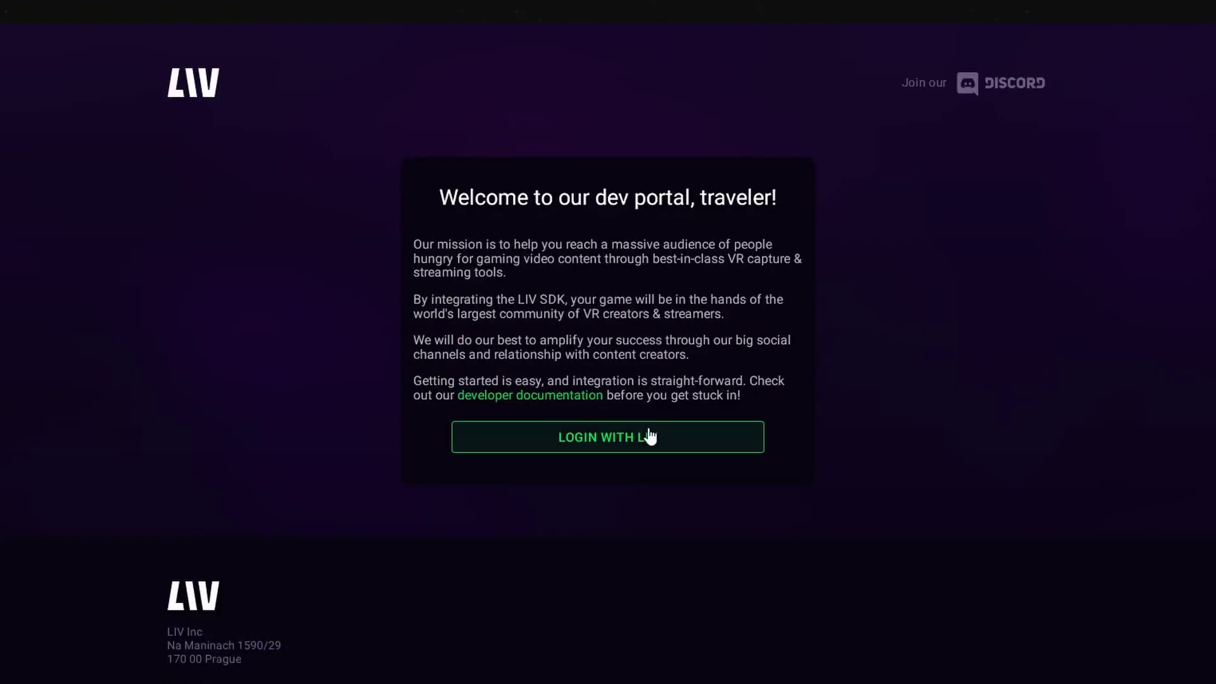
Sign up as studio 'Cool Stud' with account type Other, then open Awesome Game's SDK Downloads
left_click(649, 435)
type("Cool St")
type("udio")
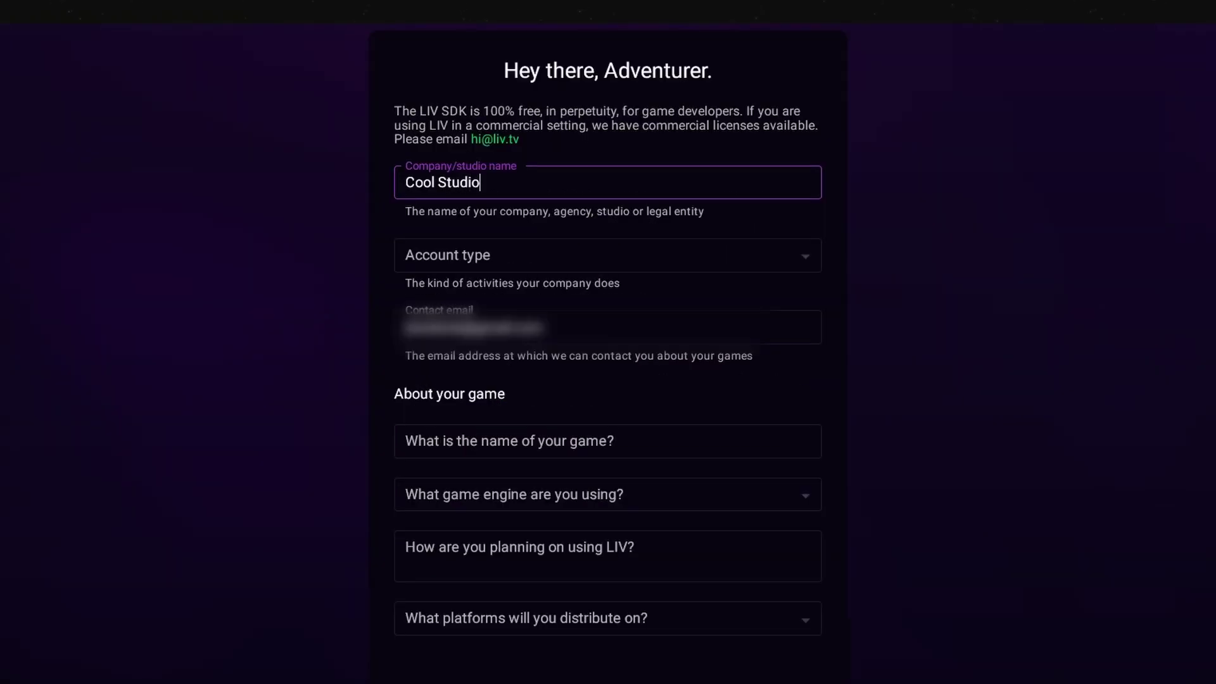
left_click(604, 252)
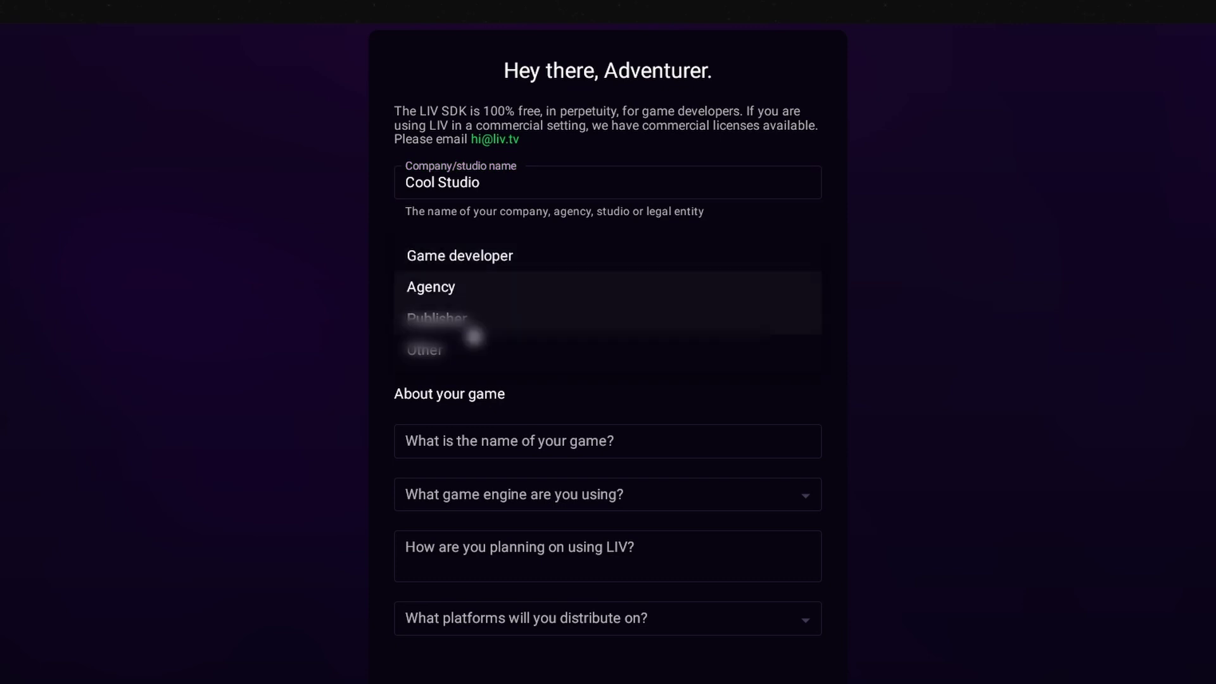
left_click(461, 358)
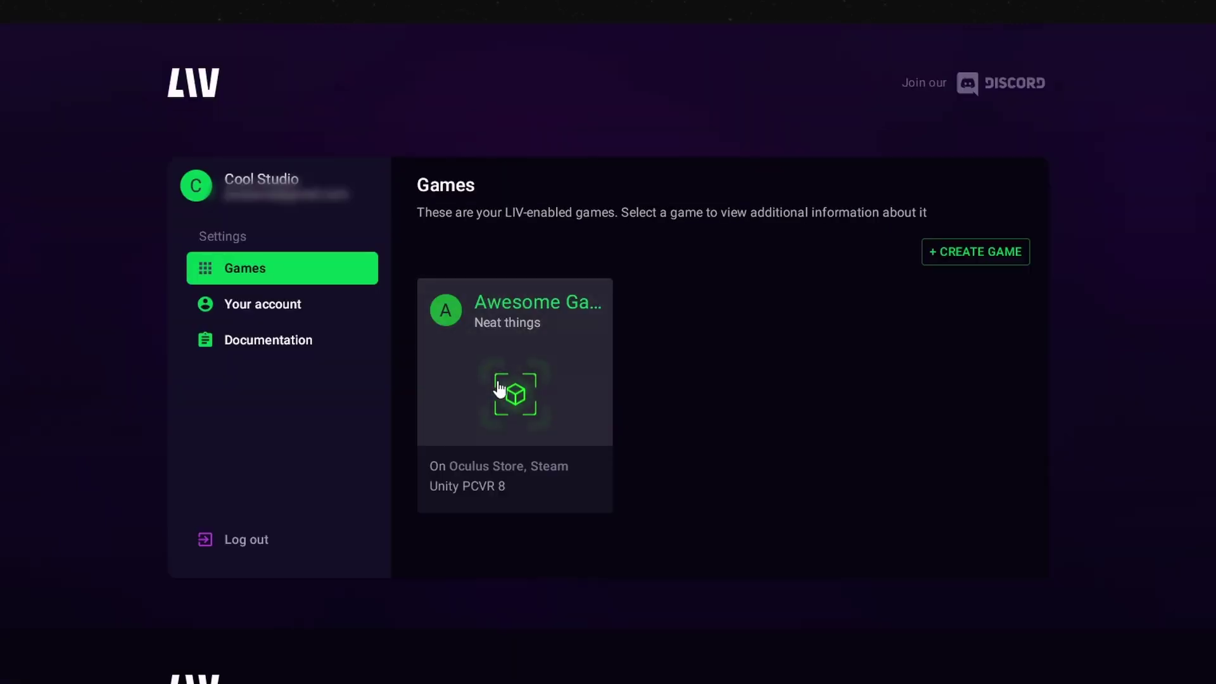
left_click(499, 386)
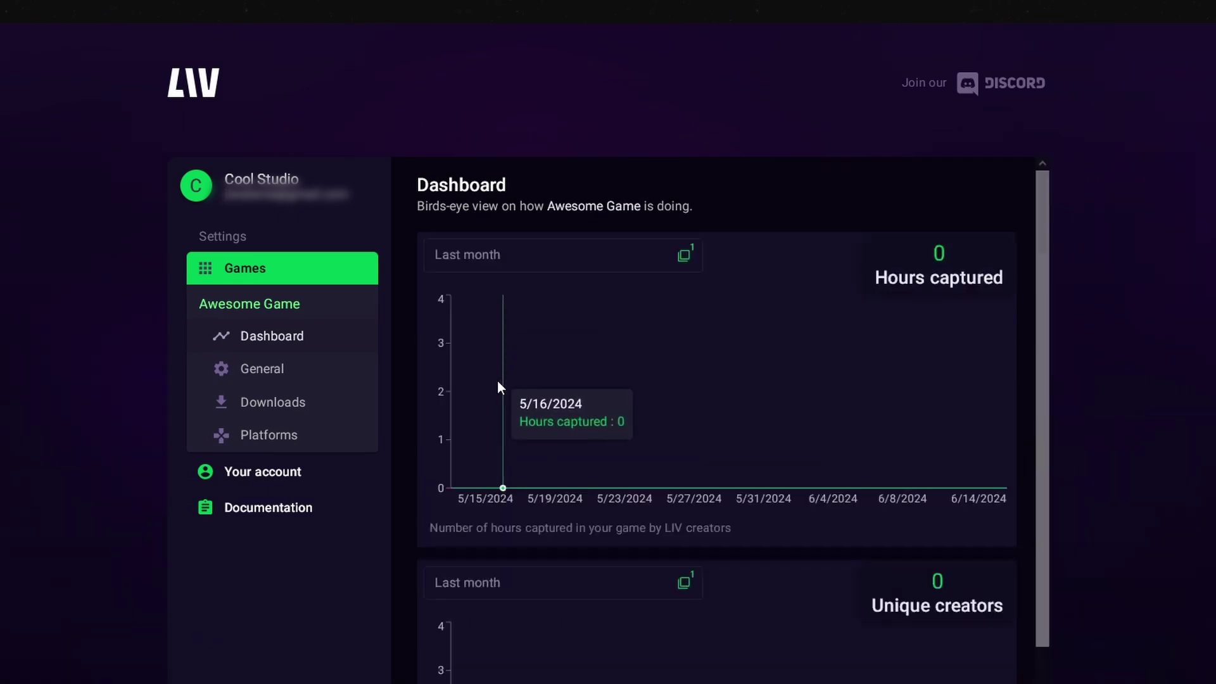
left_click(275, 407)
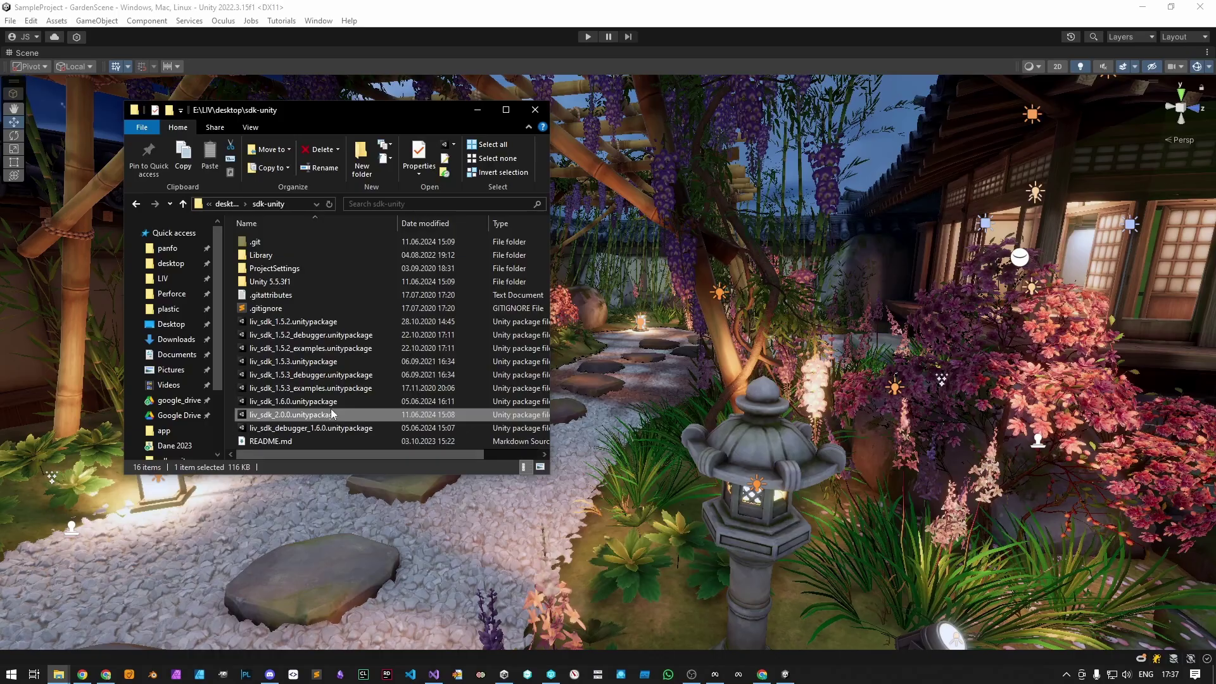
Drag liv_sdk_2.0.0.unitypackage into the Project panel and import all its files
left_click(182, 5)
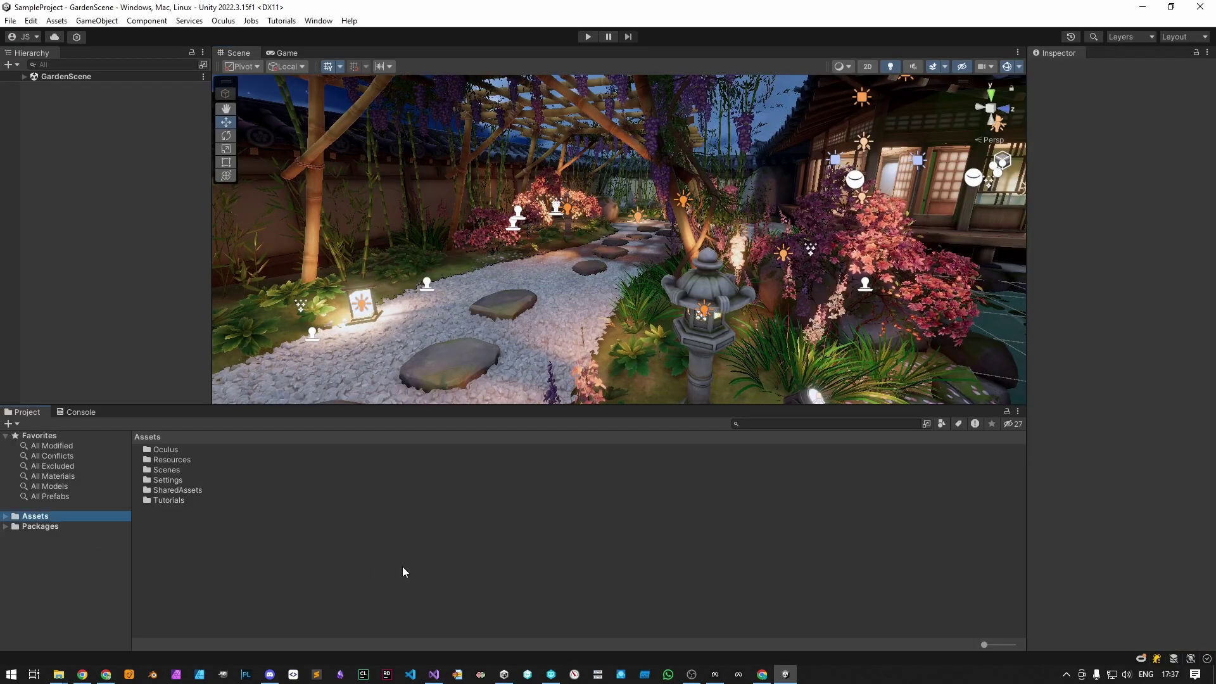
key("alt+Tab")
left_click_drag(297, 415, 229, 563)
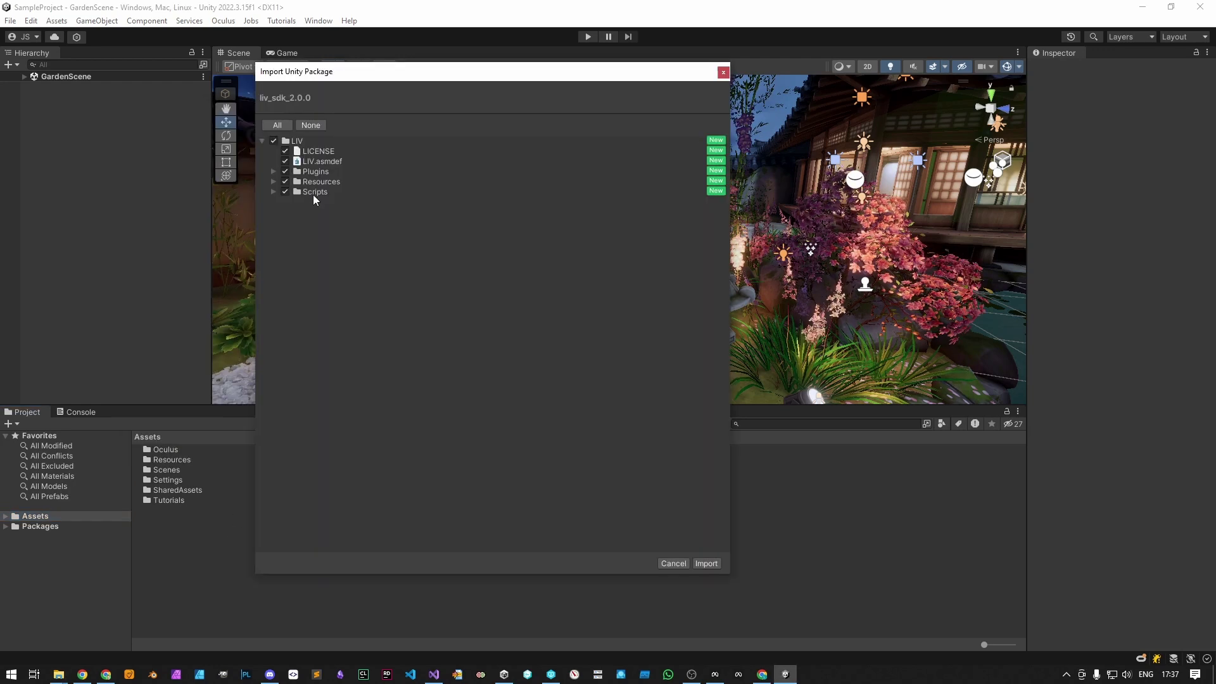
left_click(708, 564)
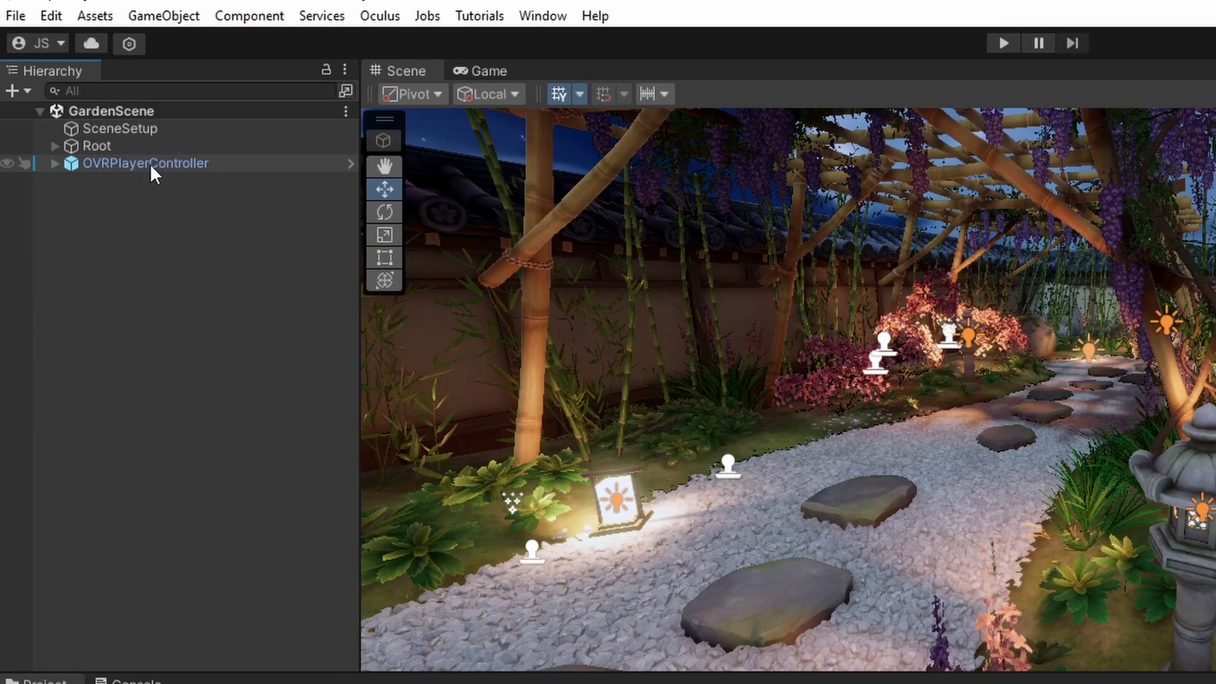
In the OVRPlayerController prefab, create an empty child object named LIV
left_click(89, 107)
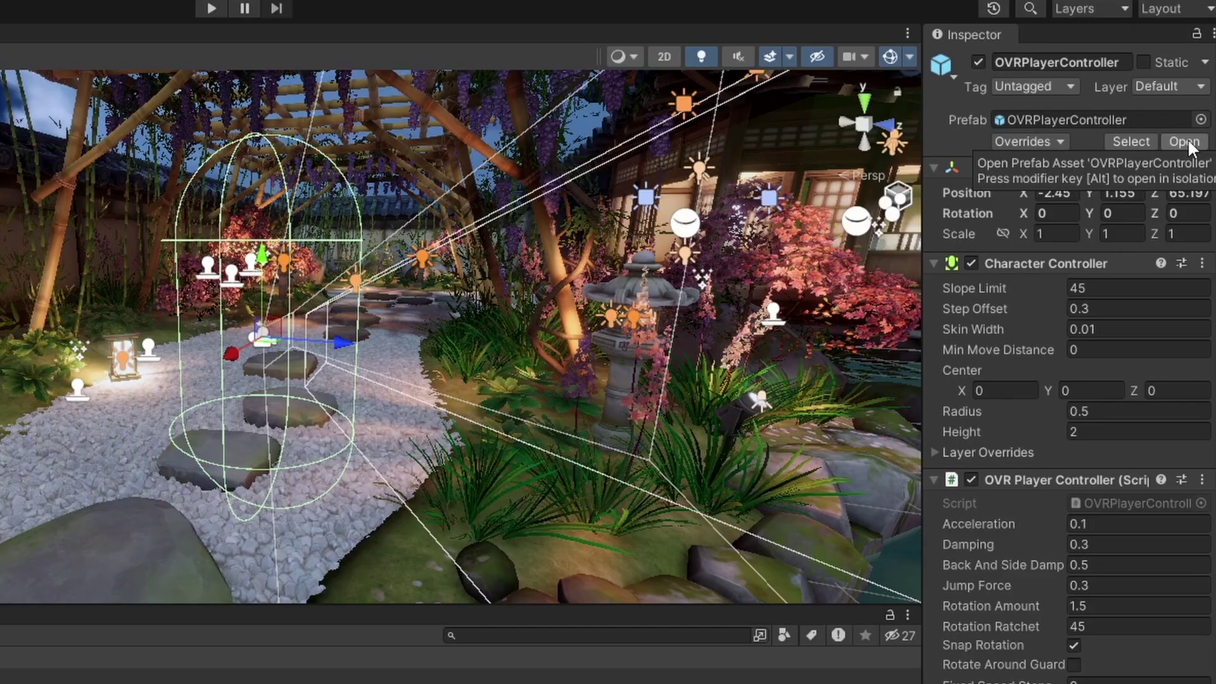
left_click(1183, 142)
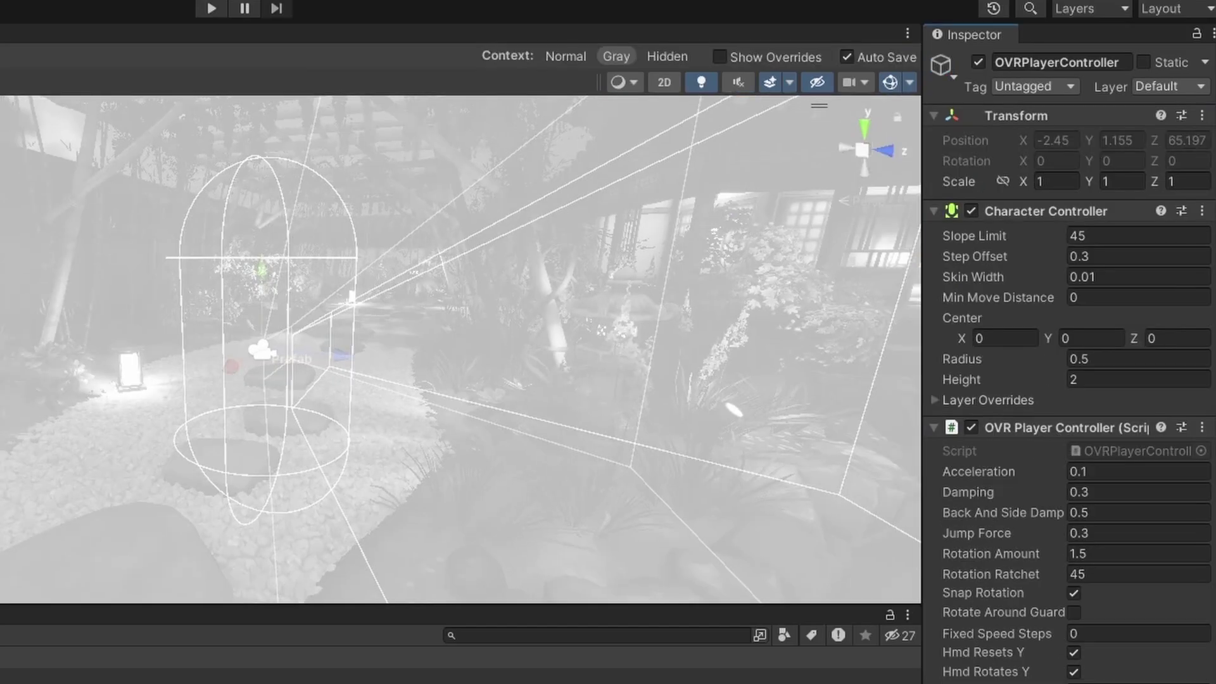
left_click(96, 21)
left_click(124, 49)
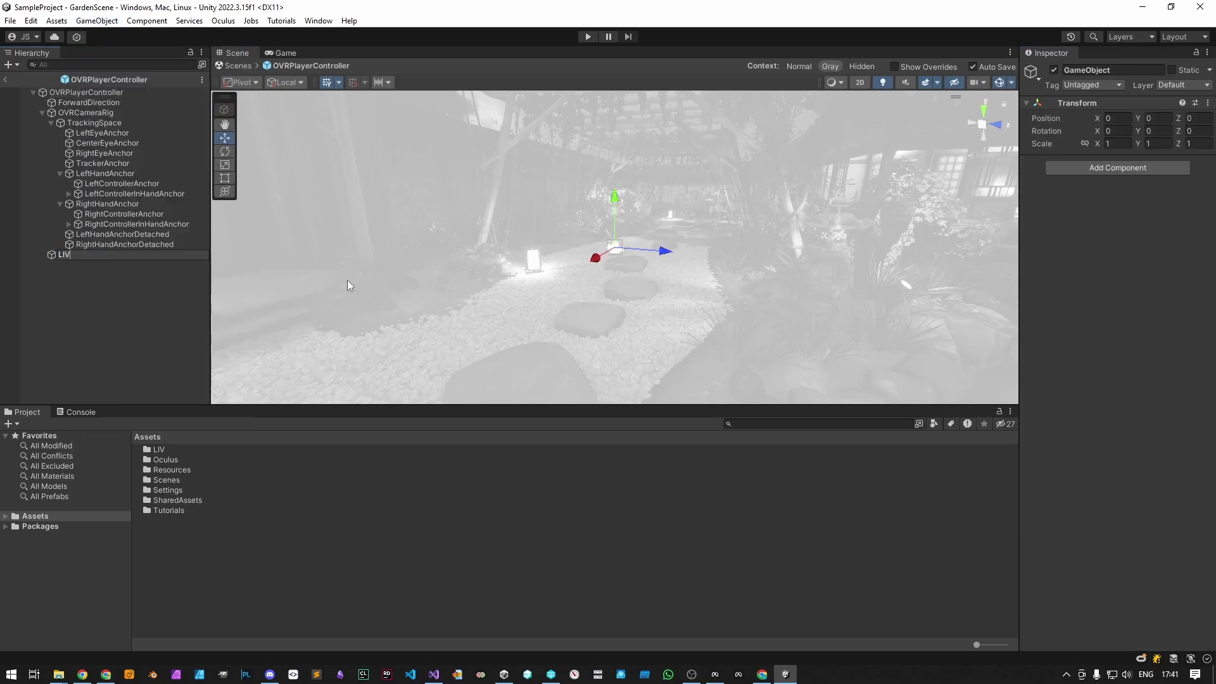
type("LIV")
key("Return")
Attach the LIV SDK script component to the LIV object
left_click(1138, 167)
type("li")
key("Return")
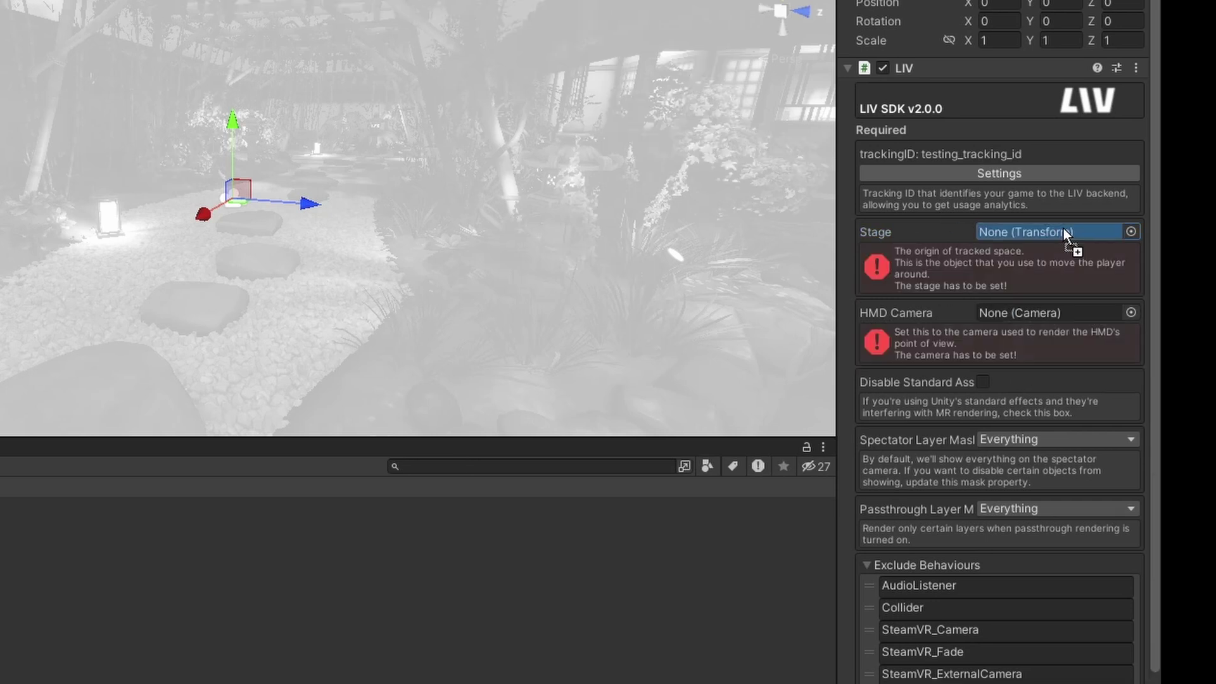
Assign the rig's TrackingSpace transform to the LIV component's Stage field
left_click_drag(1126, 230, 1123, 227)
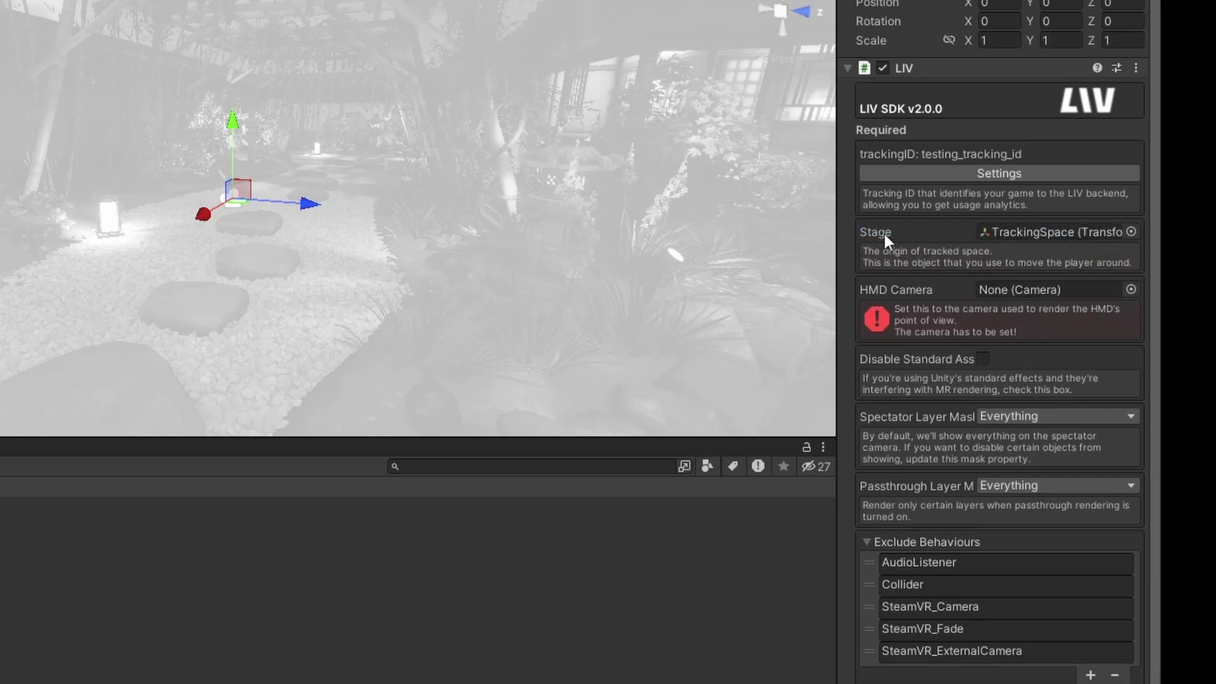
mouse_move(883, 234)
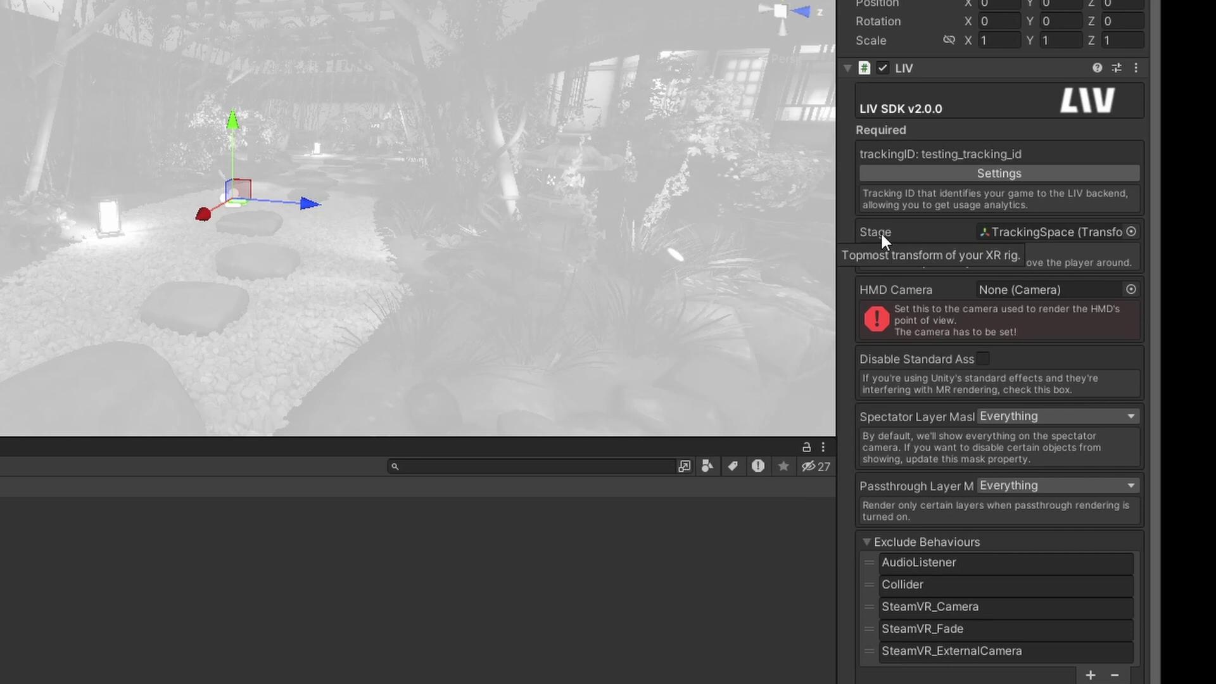
left_click(1008, 230)
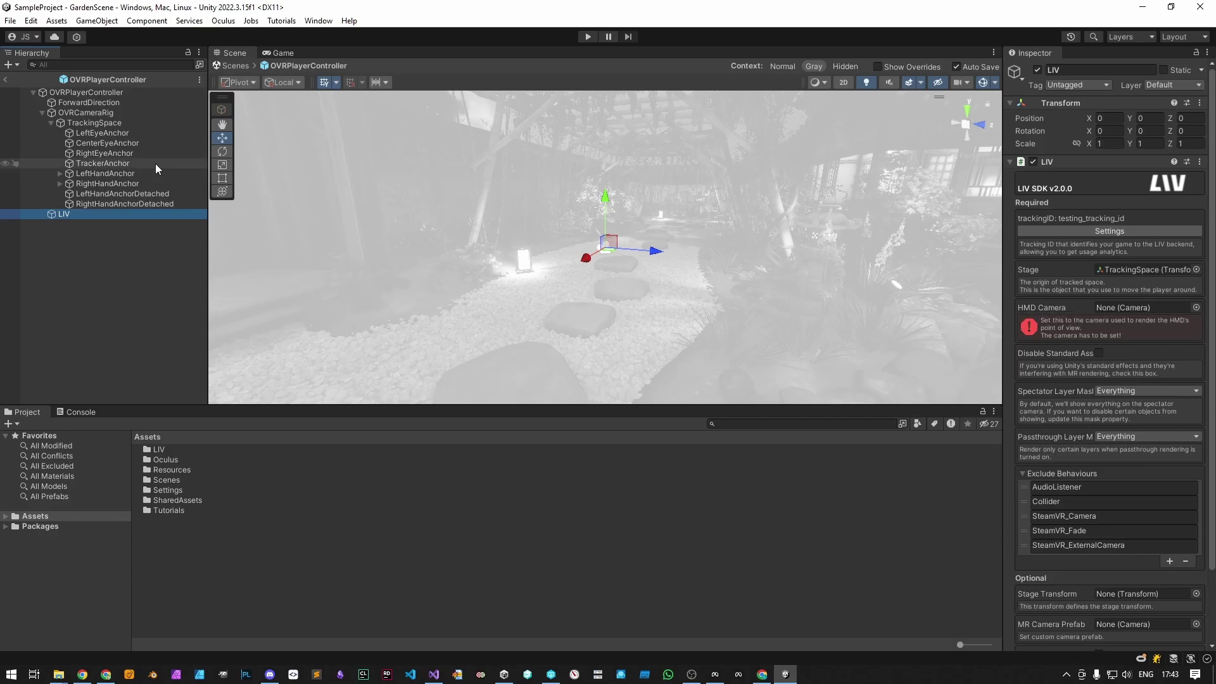
Drag CenterEyeAnchor into the LIV component's HMD Camera field to clear the warning
left_click(89, 144)
left_click_drag(89, 145, 1111, 305)
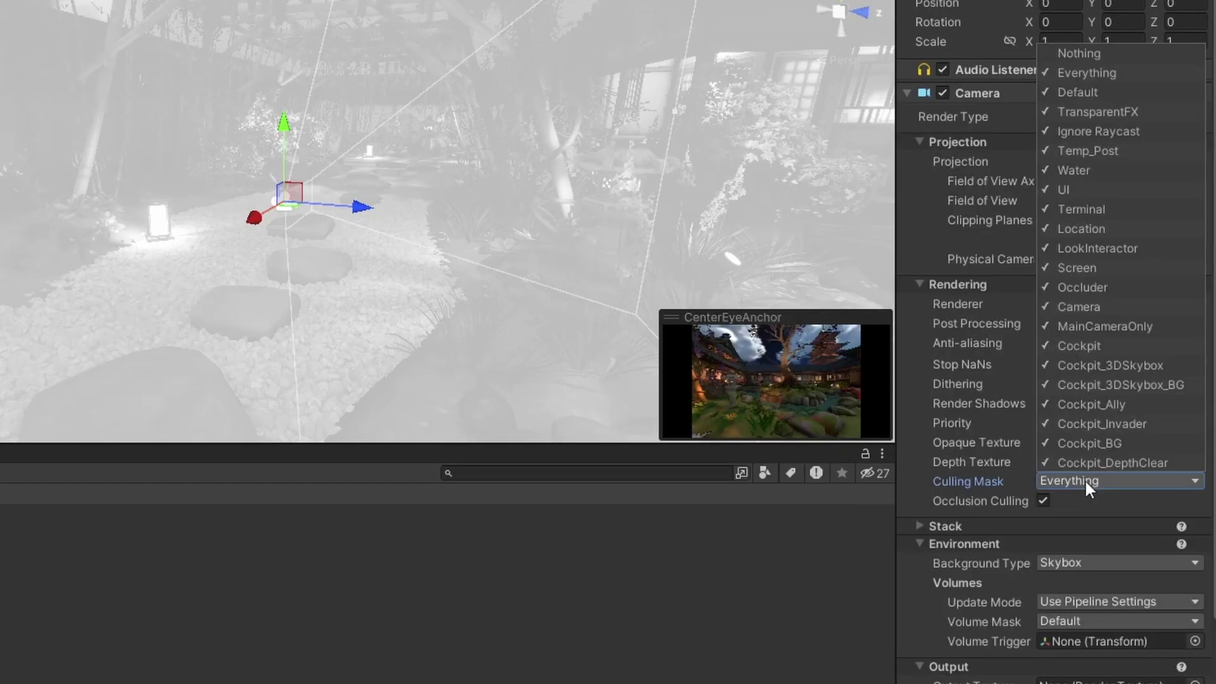
left_click(1064, 188)
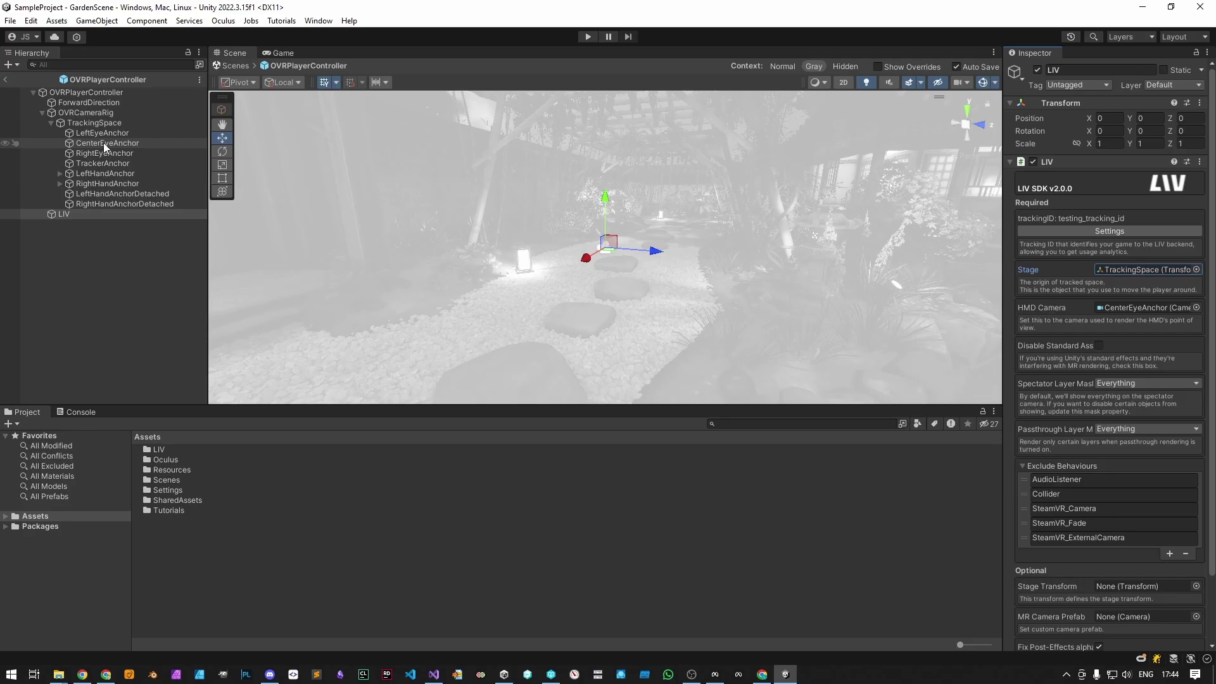
Copy CenterEyeAnchor's Culling Mask and paste it into LIV's Spectator Layer Mask, now Mixed
left_click(103, 143)
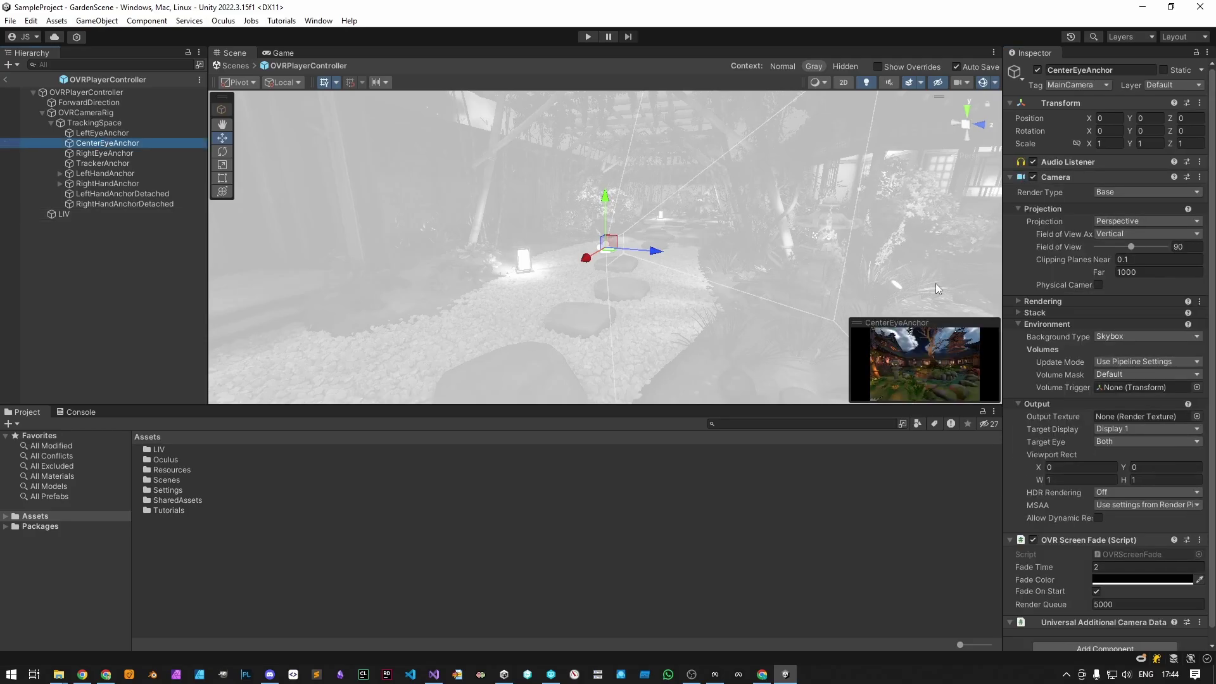
left_click(1018, 301)
left_click(1139, 429)
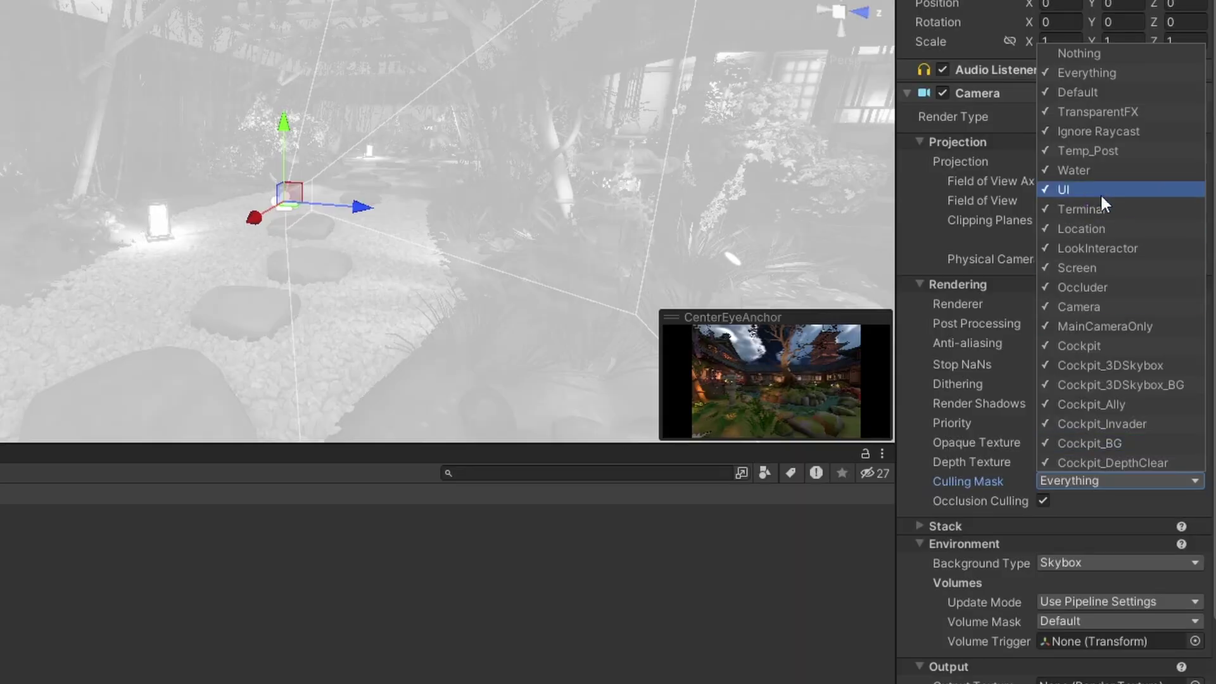
right_click(1039, 482)
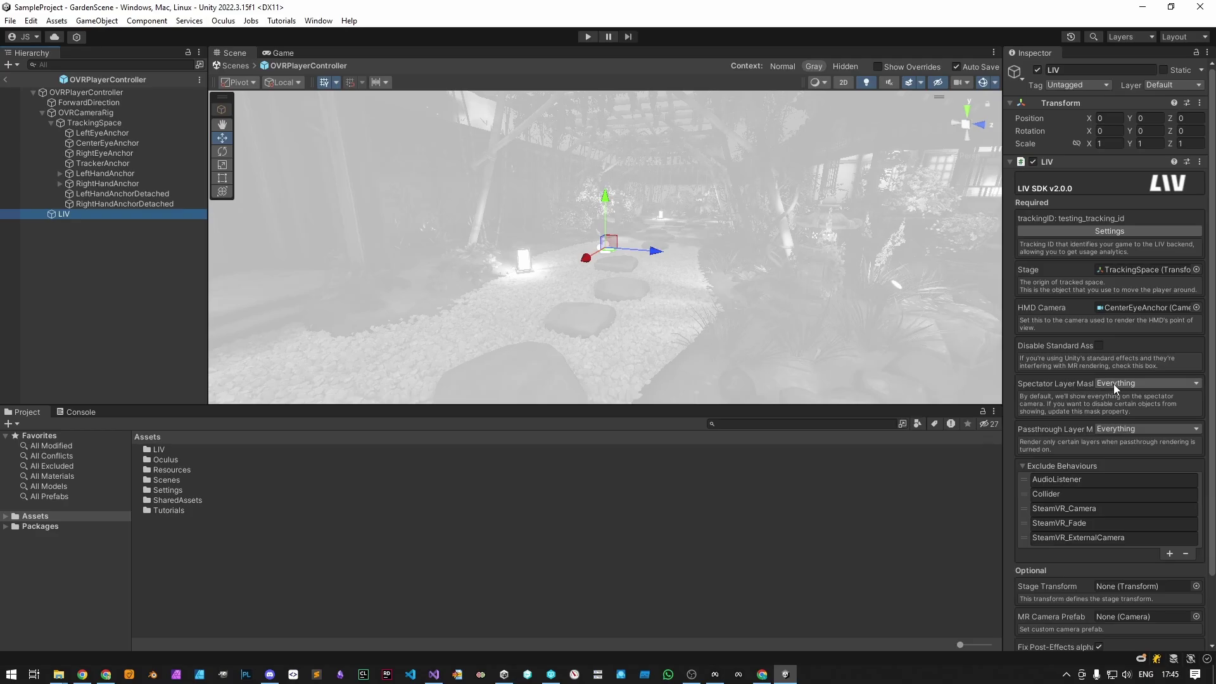
right_click(1113, 384)
left_click(1136, 430)
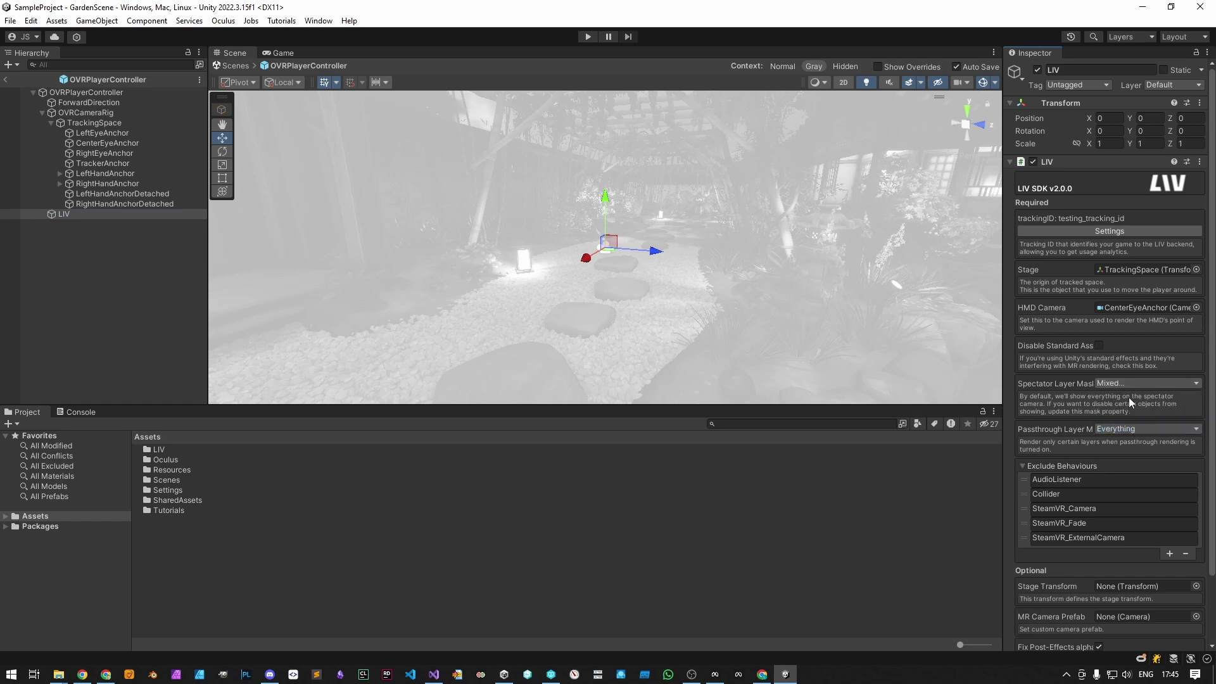
left_click(1121, 382)
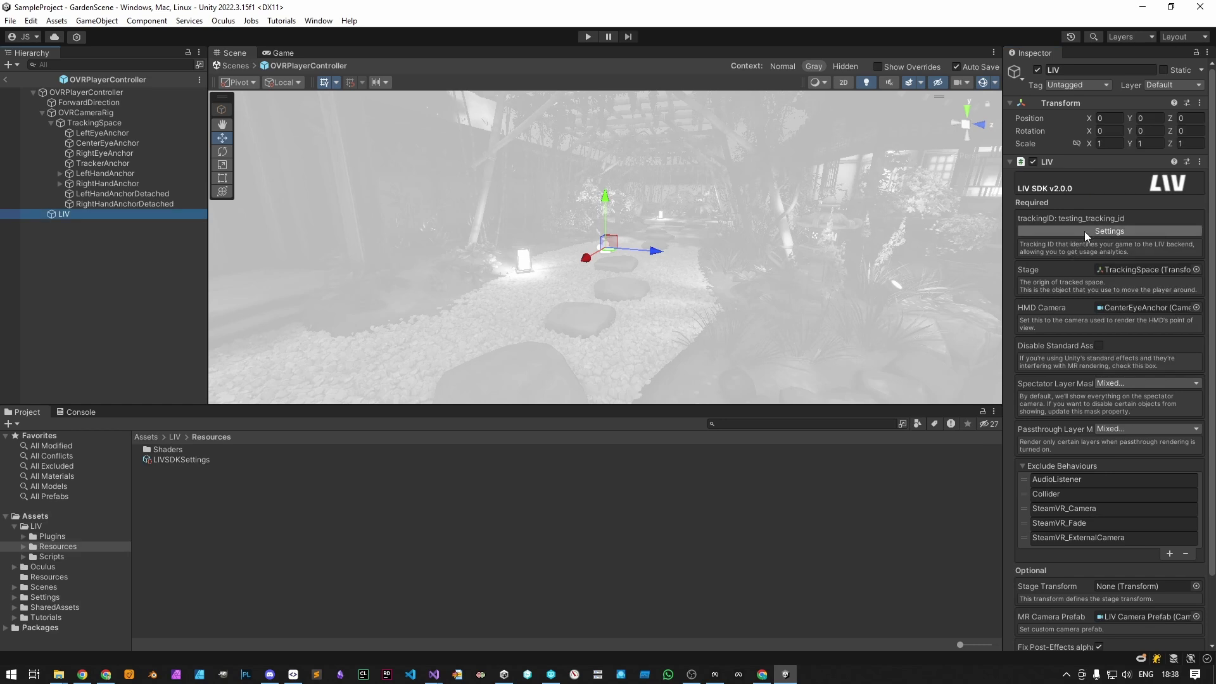
Open the LIVSDK Settings asset via the LIV component's Settings button
left_click(1085, 231)
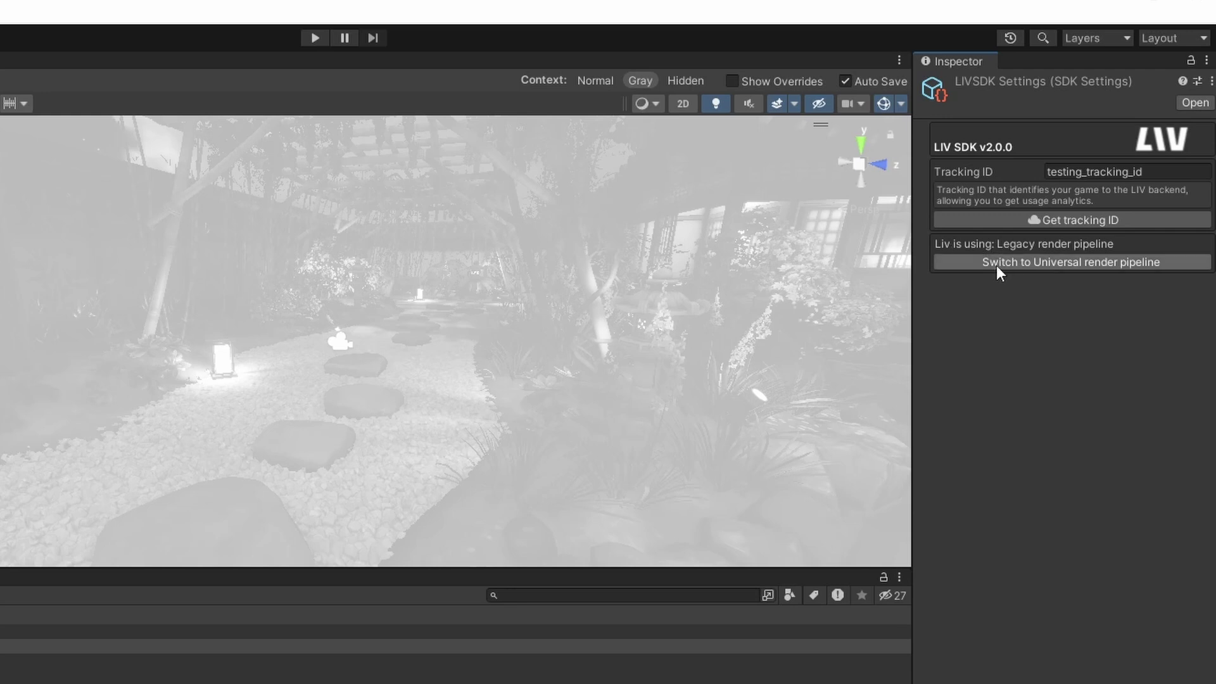
Via Build Settings, open Player Settings and check the LIV_UNIVERSAL_RENDER scripting define symbol
left_click(1073, 261)
left_click(10, 20)
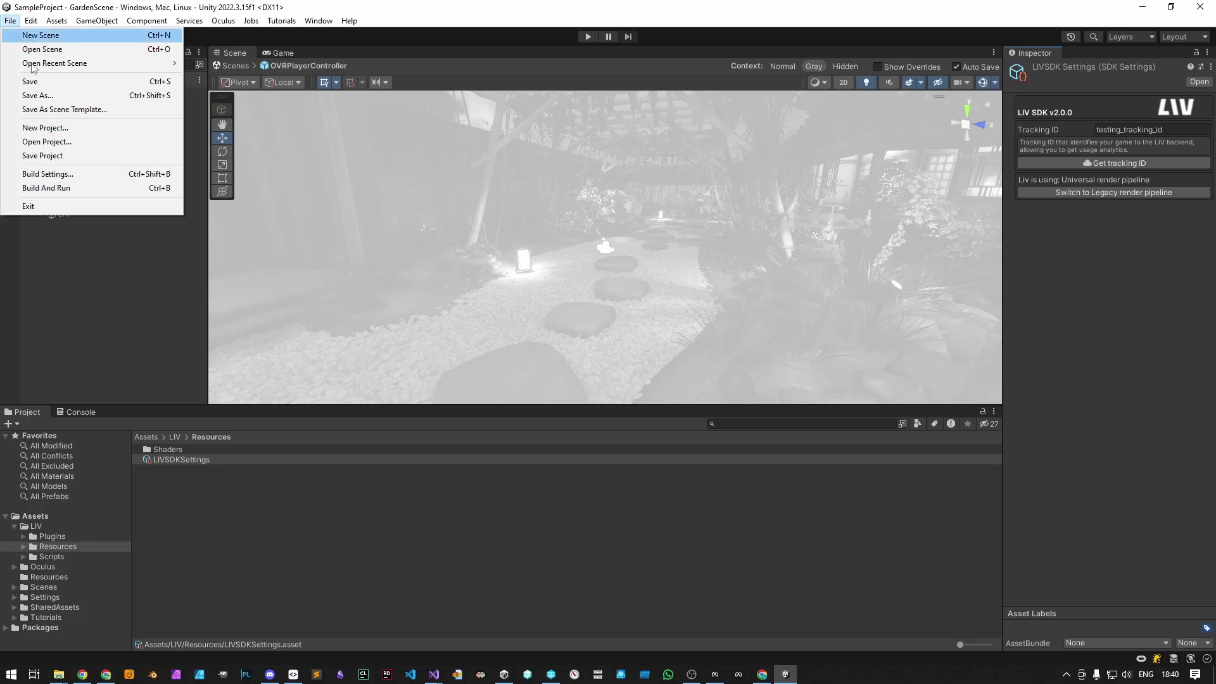
left_click(50, 172)
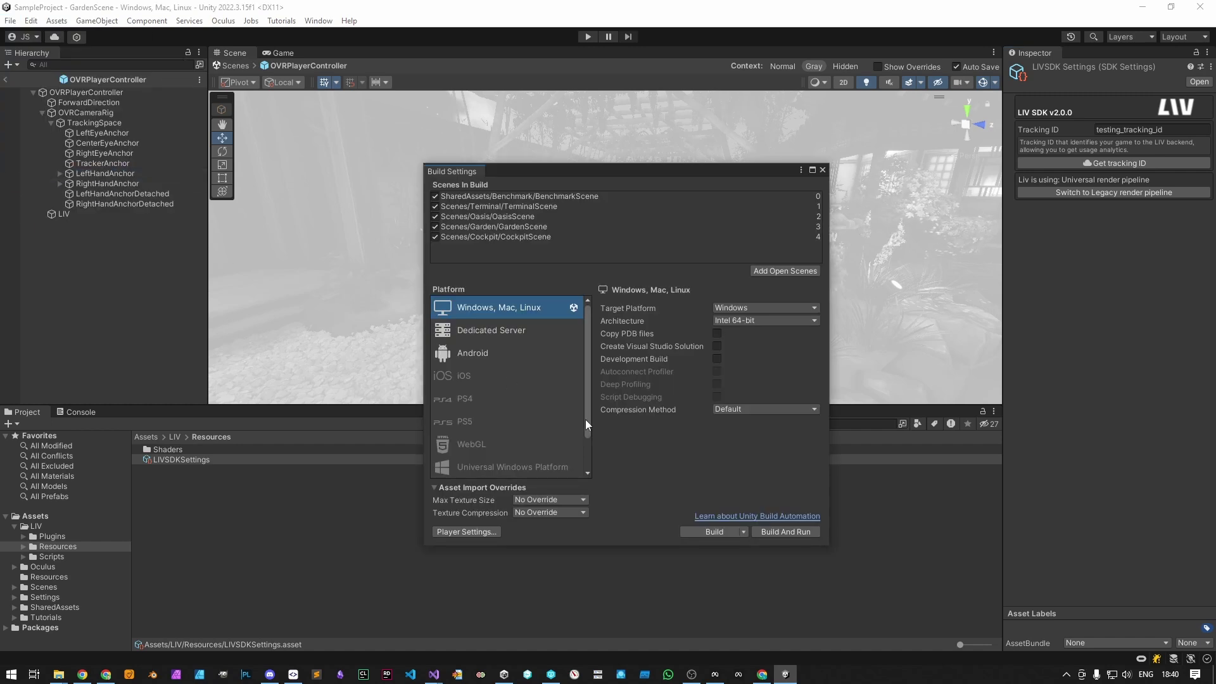
left_click(475, 533)
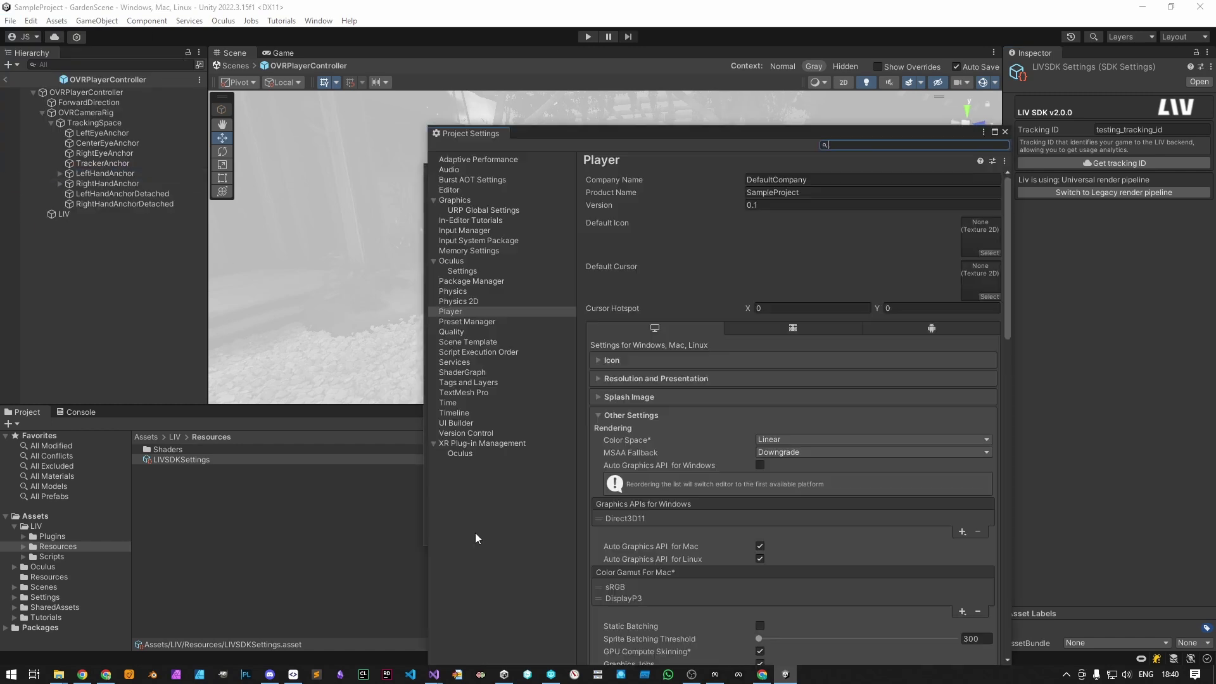
scroll(595, 526, "down", 10)
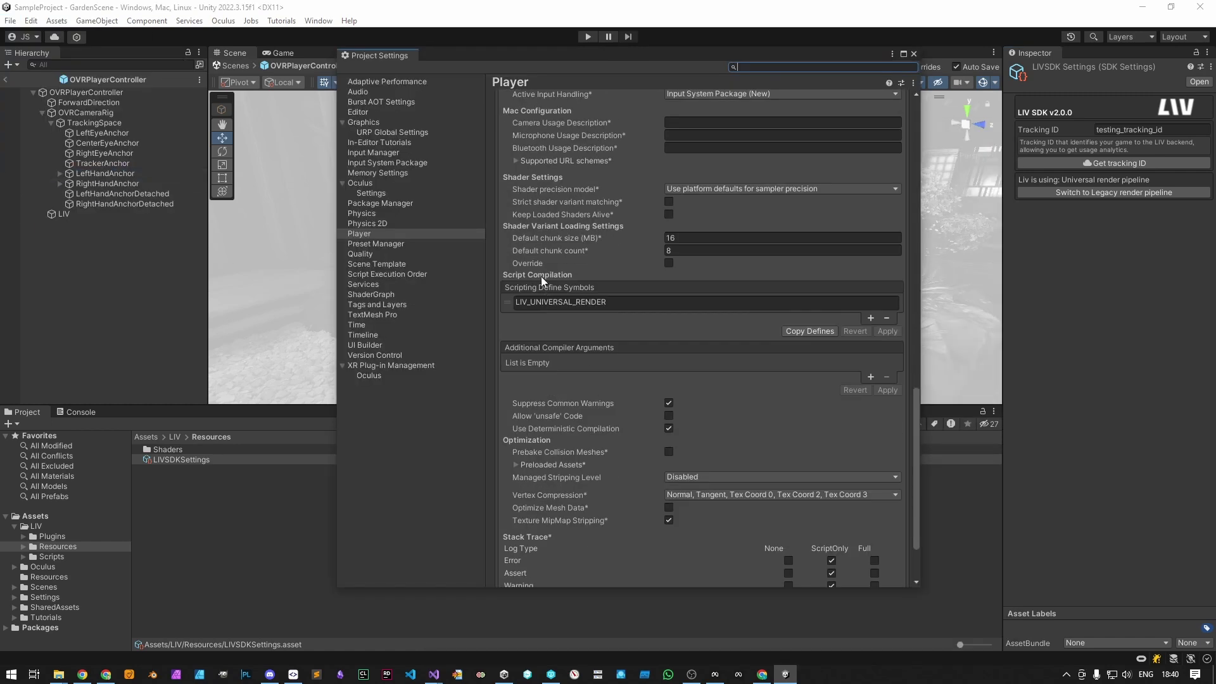
left_click(521, 302)
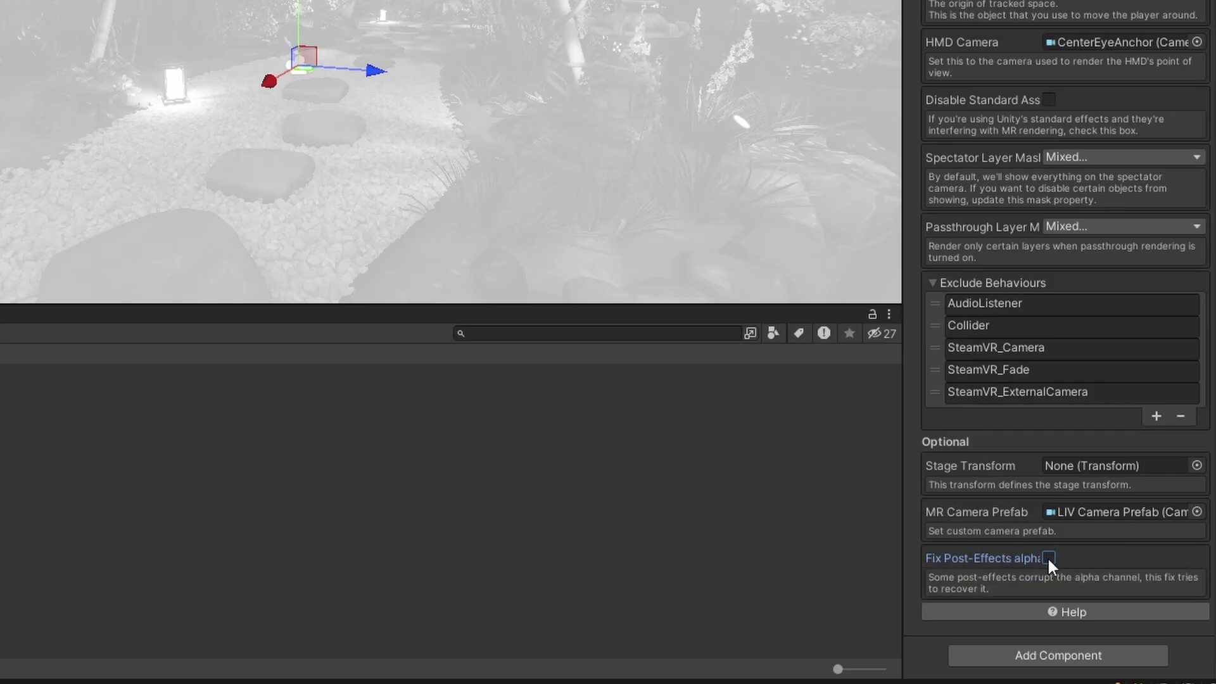
Tick Fix Post-Effects alpha on the LIV component
left_click(1047, 557)
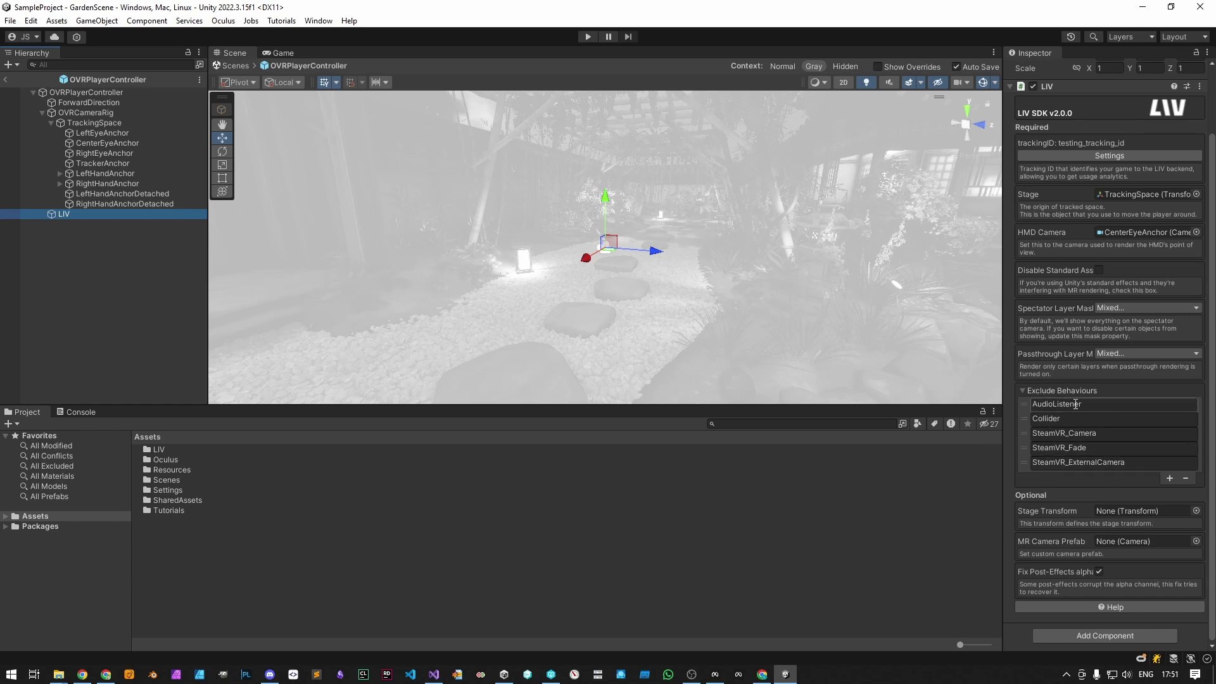
Fully unpack the CenterEyeAnchor camera and drag it into Assets as a new prefab
left_click(88, 142)
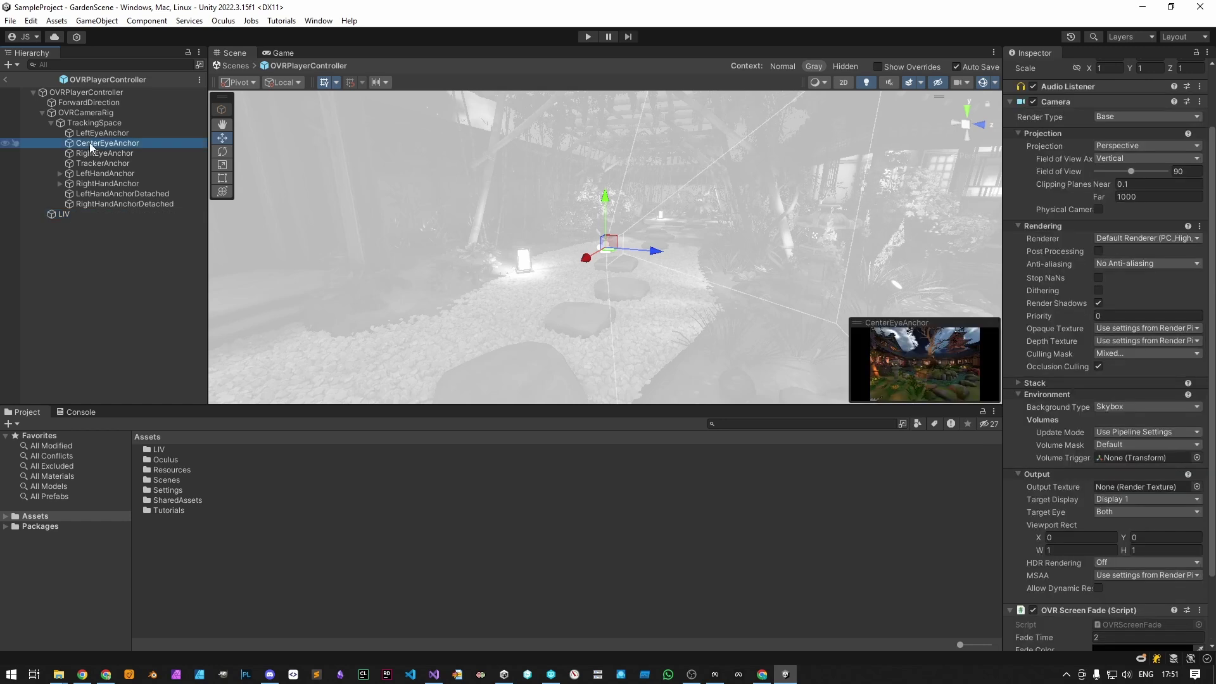
left_click_drag(90, 143, 218, 549)
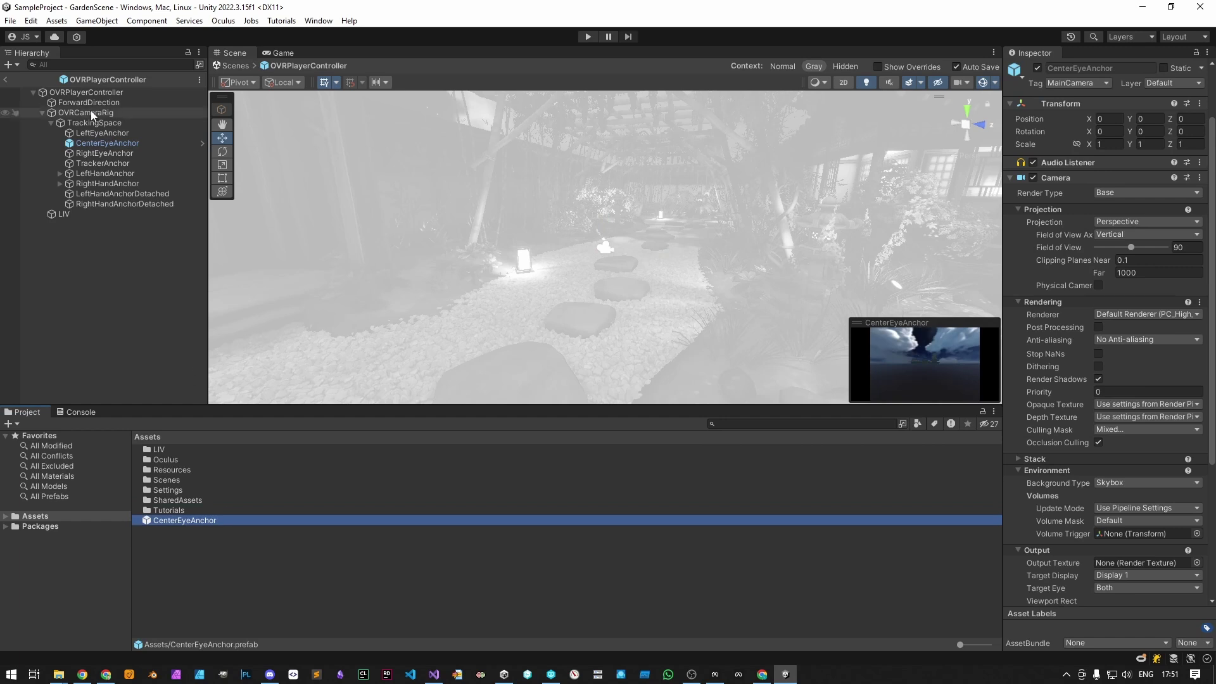
left_click(101, 143)
right_click(102, 140)
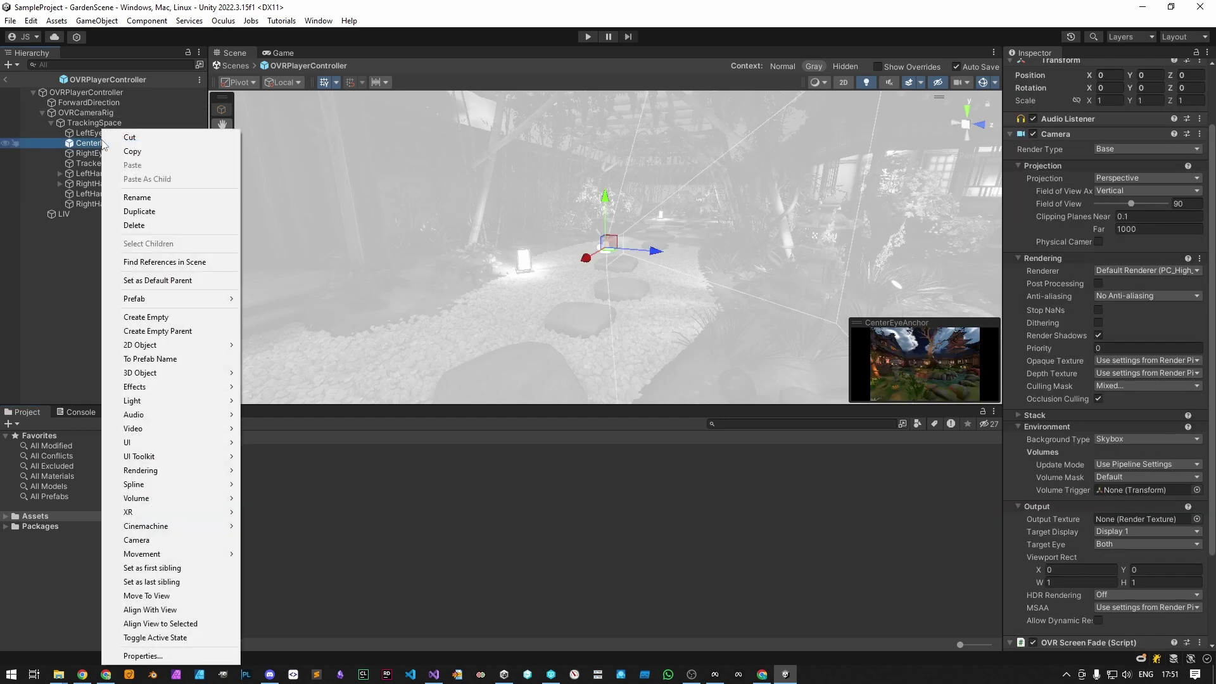
mouse_move(170, 301)
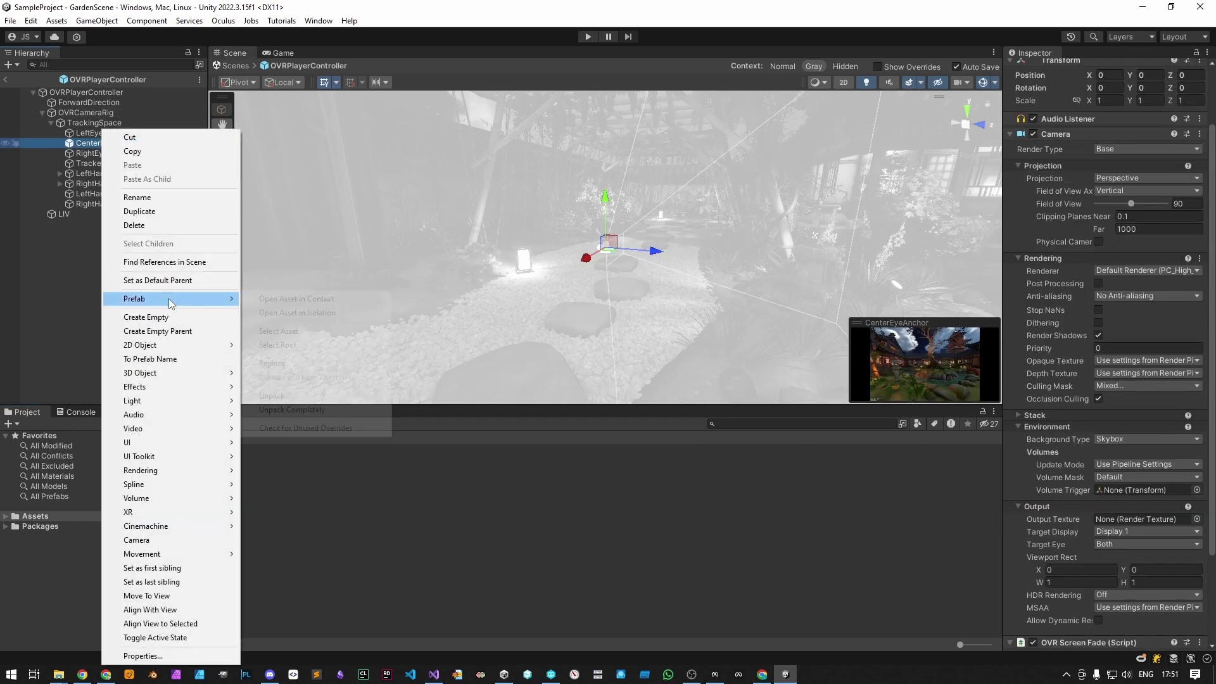
left_click(316, 412)
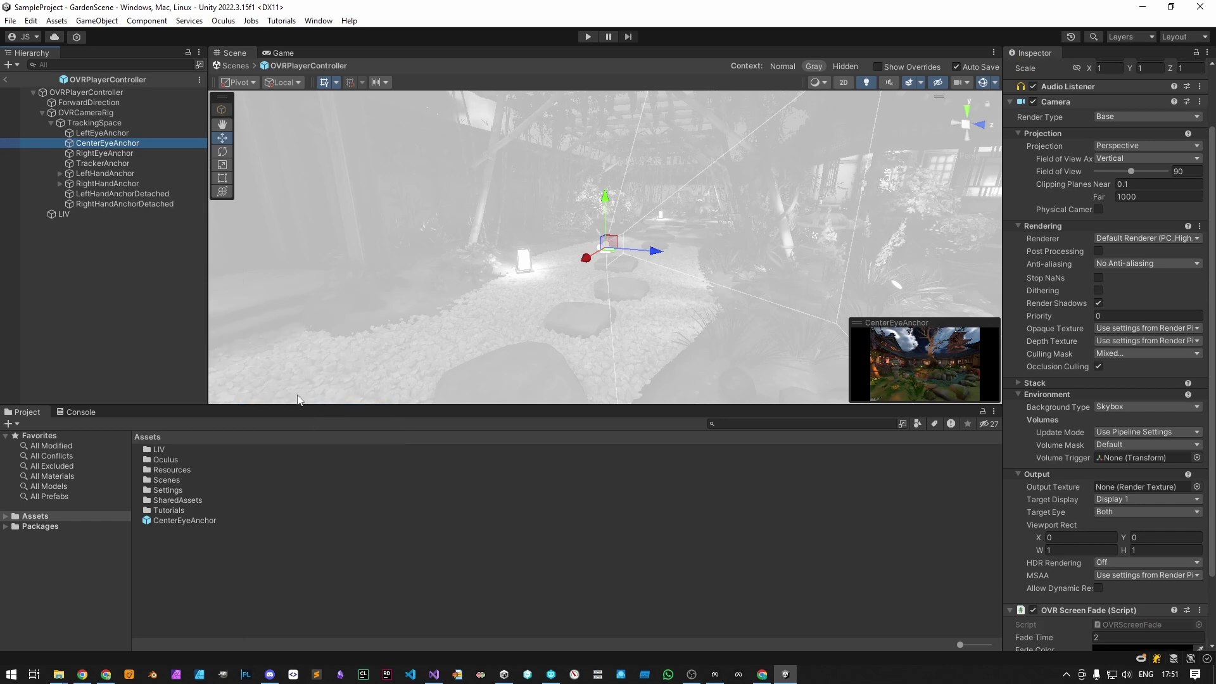
left_click_drag(133, 145, 272, 560)
Name the prefab 'LIV Camera Prefab', remove its Audio Listener and set Target Eye to None
key("F2")
type("LIV Camera Prefab")
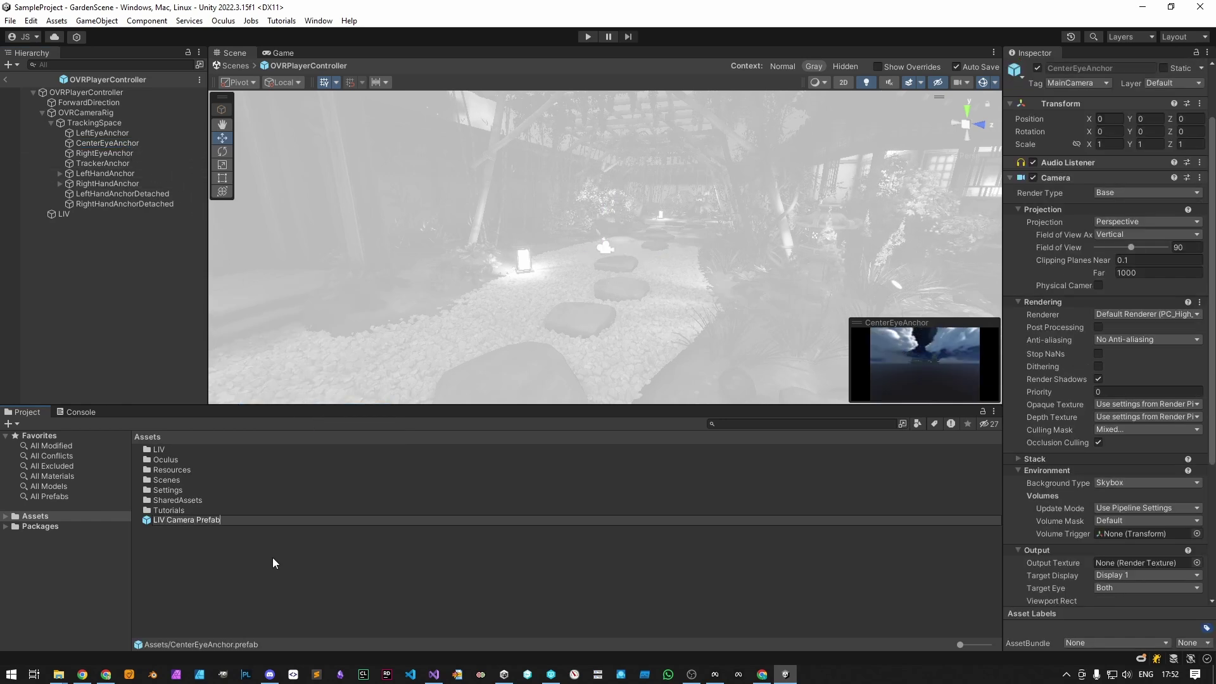
key("Return")
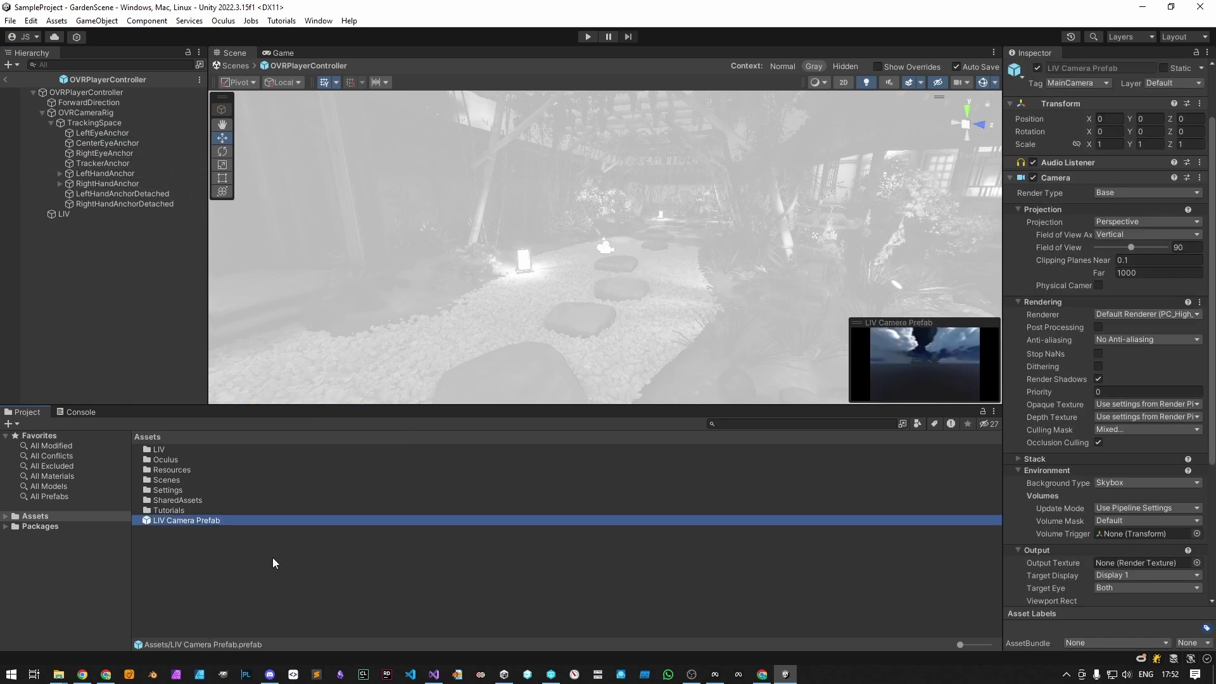
right_click(1065, 164)
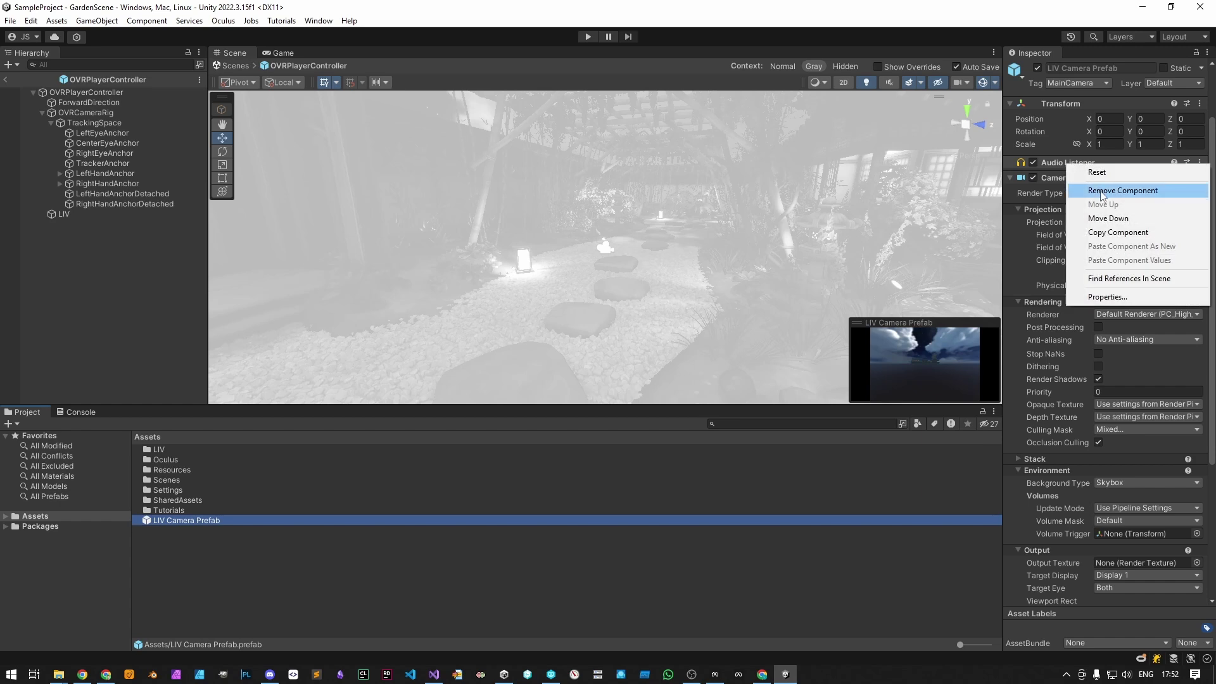
left_click(1101, 191)
left_click(1146, 588)
left_click(1117, 596)
scroll(1076, 506, "down", 5)
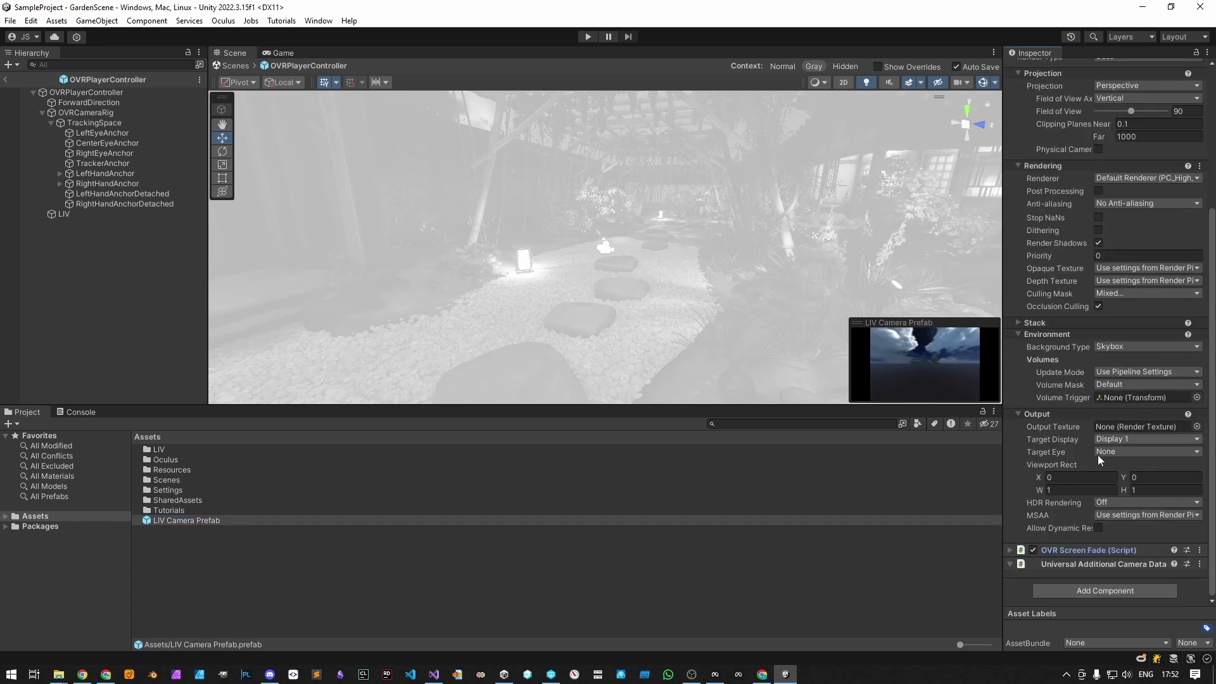
key("ctrl+z")
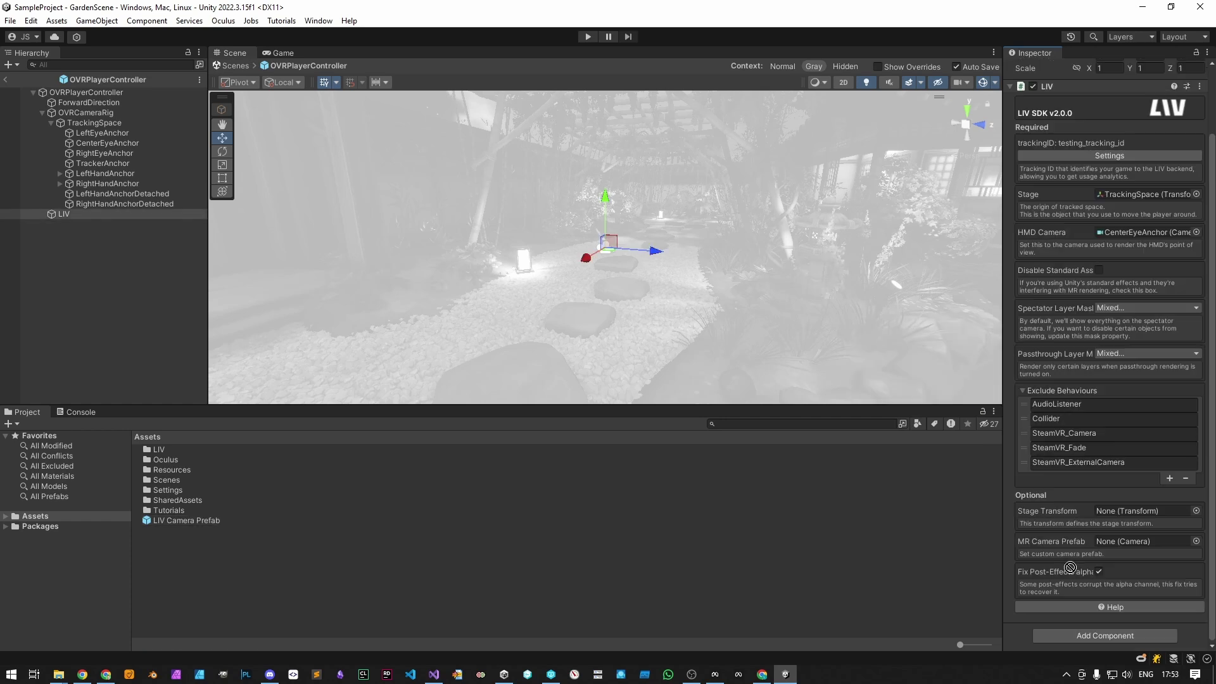
Assign LIV Camera Prefab to the LIV component's MR Camera Prefab field
left_click(1116, 541)
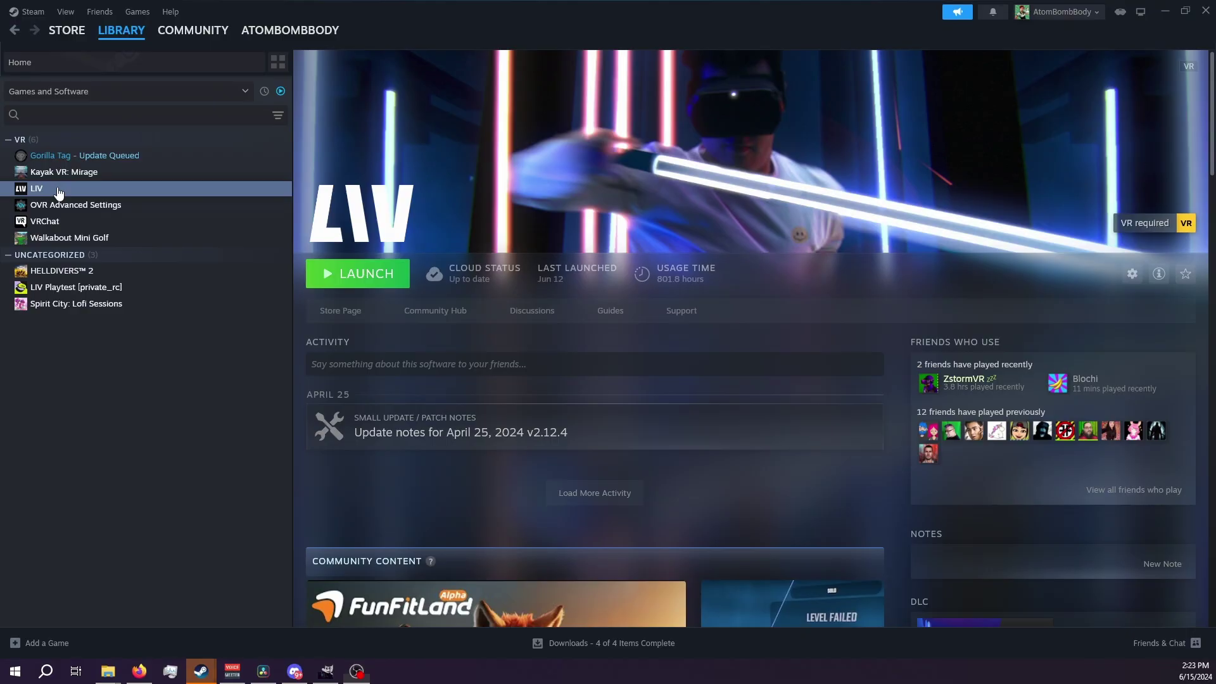
Open Properties for LIV from the Steam Library context menu
right_click(60, 188)
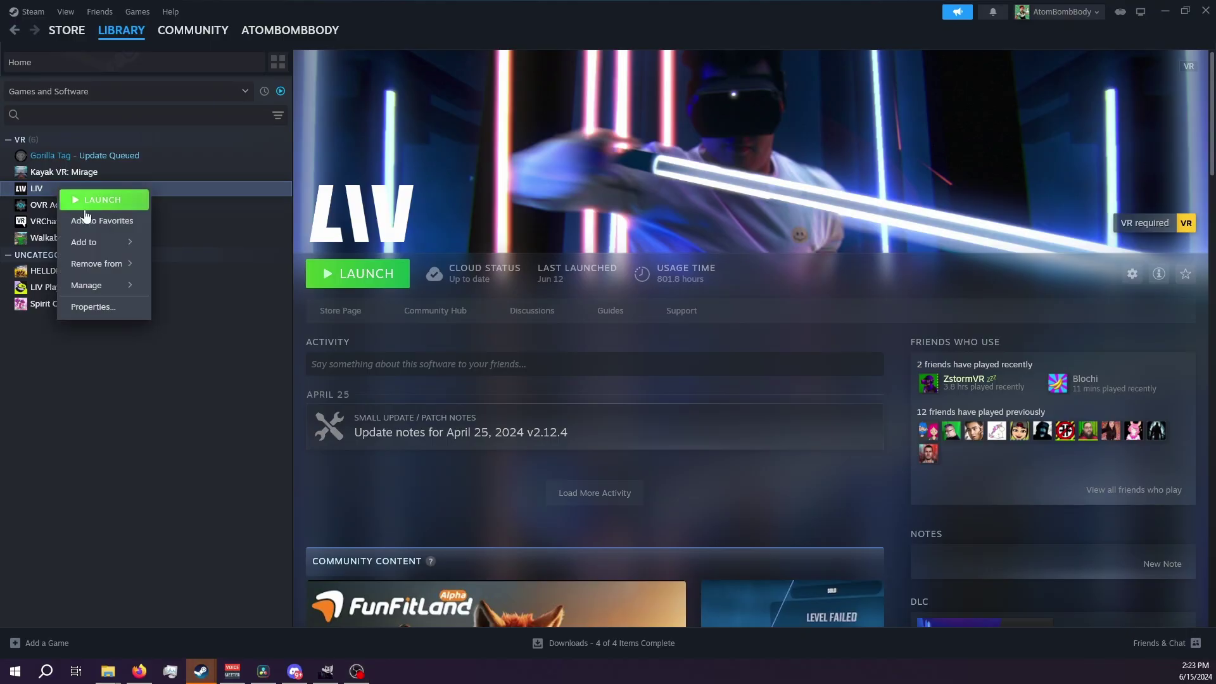
left_click(122, 315)
Check LIV's Betas branches, then go to the Avatars page under PCVR Tools
left_click(370, 273)
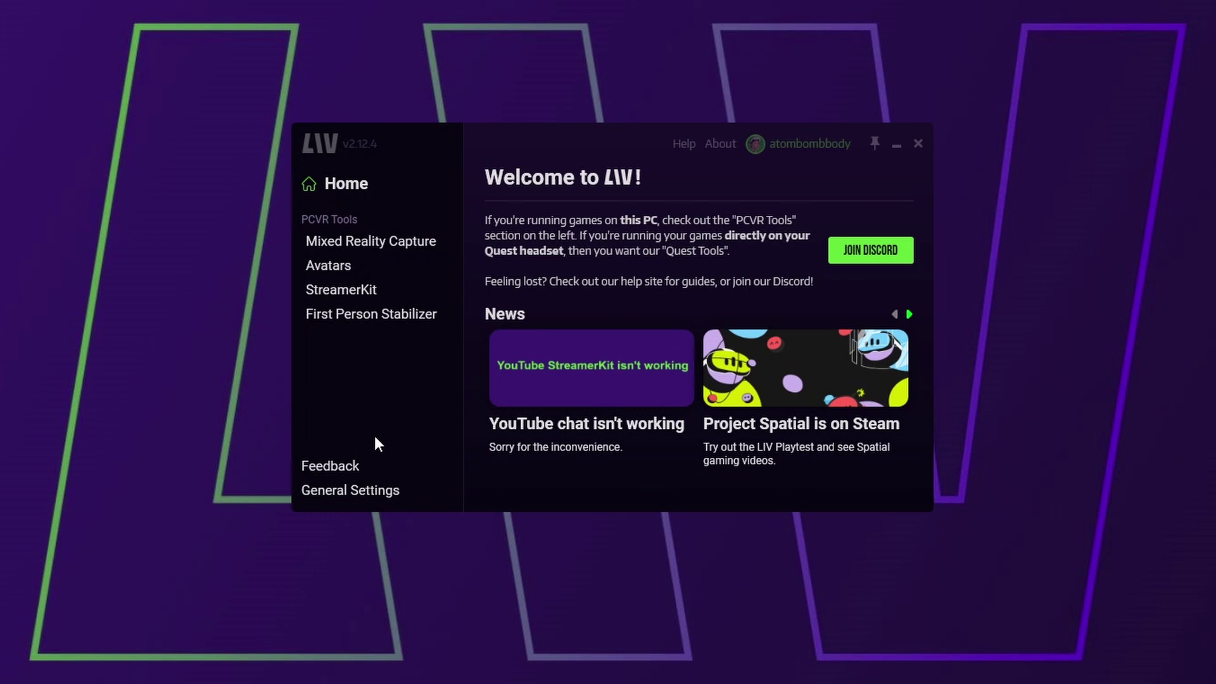
left_click(367, 491)
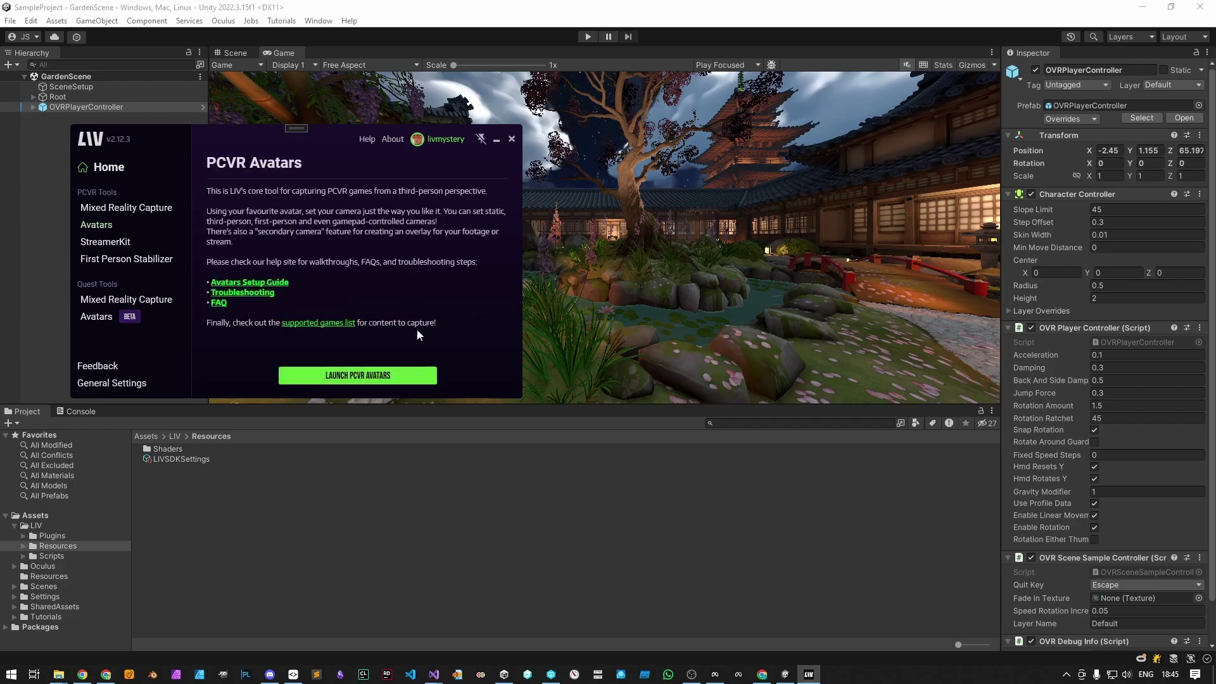
Launch PCVR Avatars and set the manual capture target to Unity.exe SampleProject
left_click(358, 374)
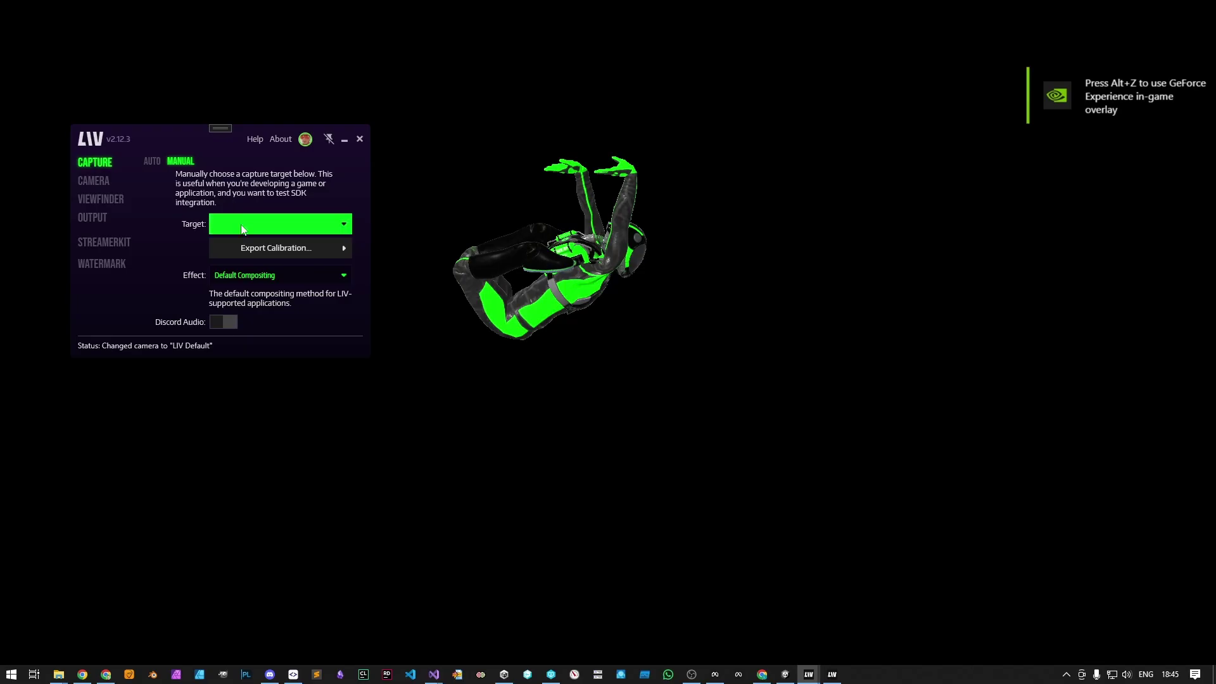
left_click(242, 224)
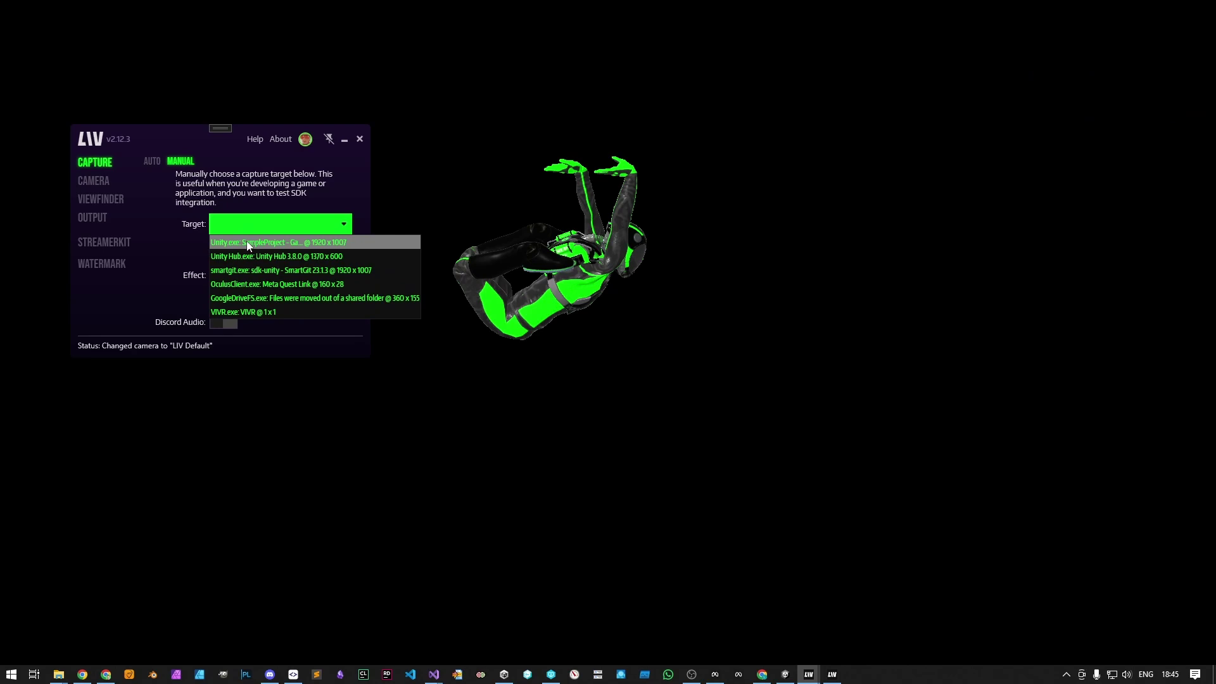
left_click(248, 244)
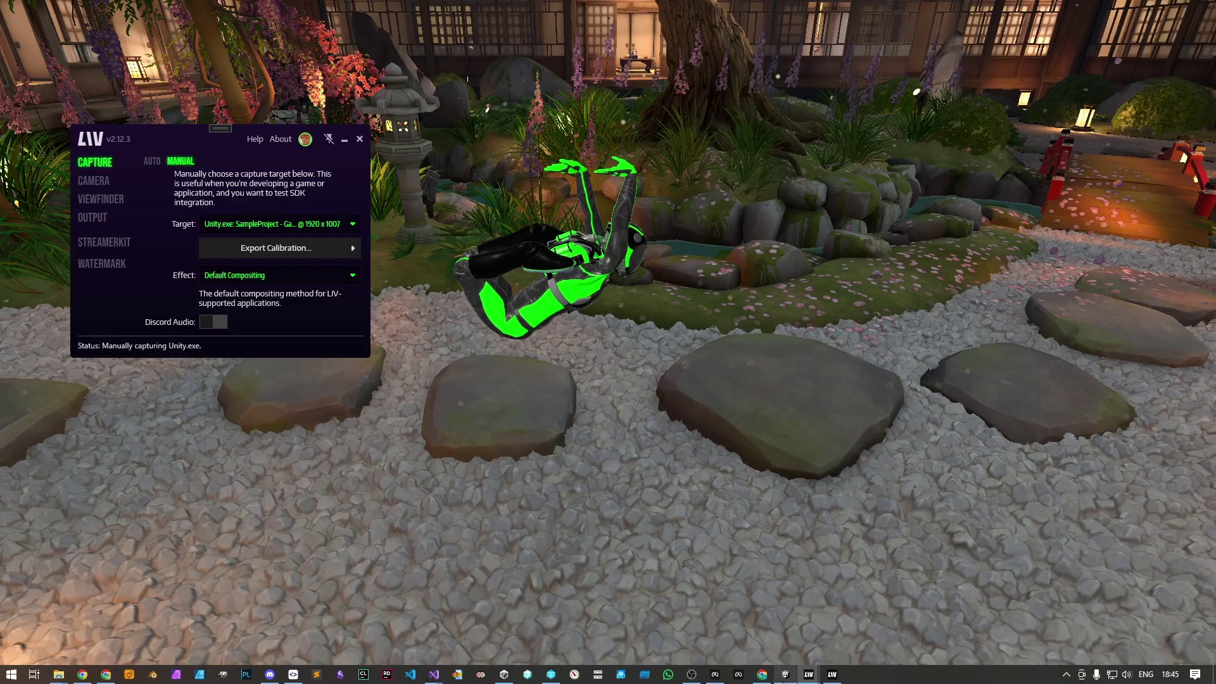
Start play mode in Unity and arrange the Game view alongside the Scene view
left_click(780, 636)
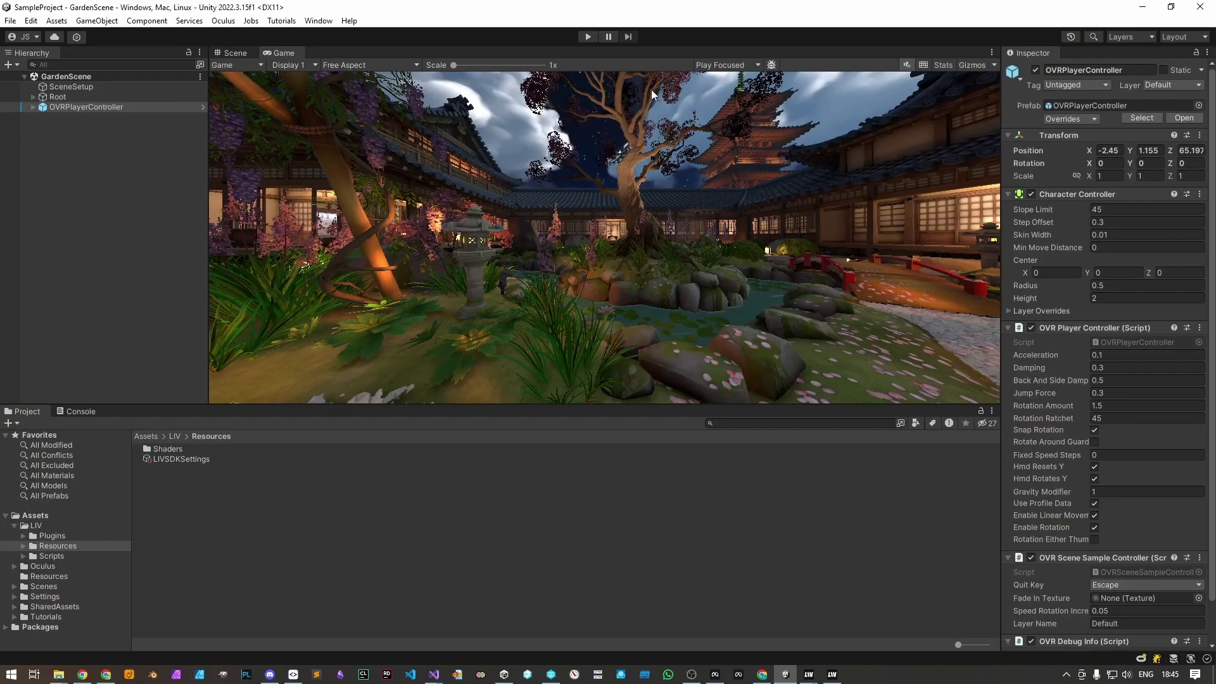
left_click(584, 36)
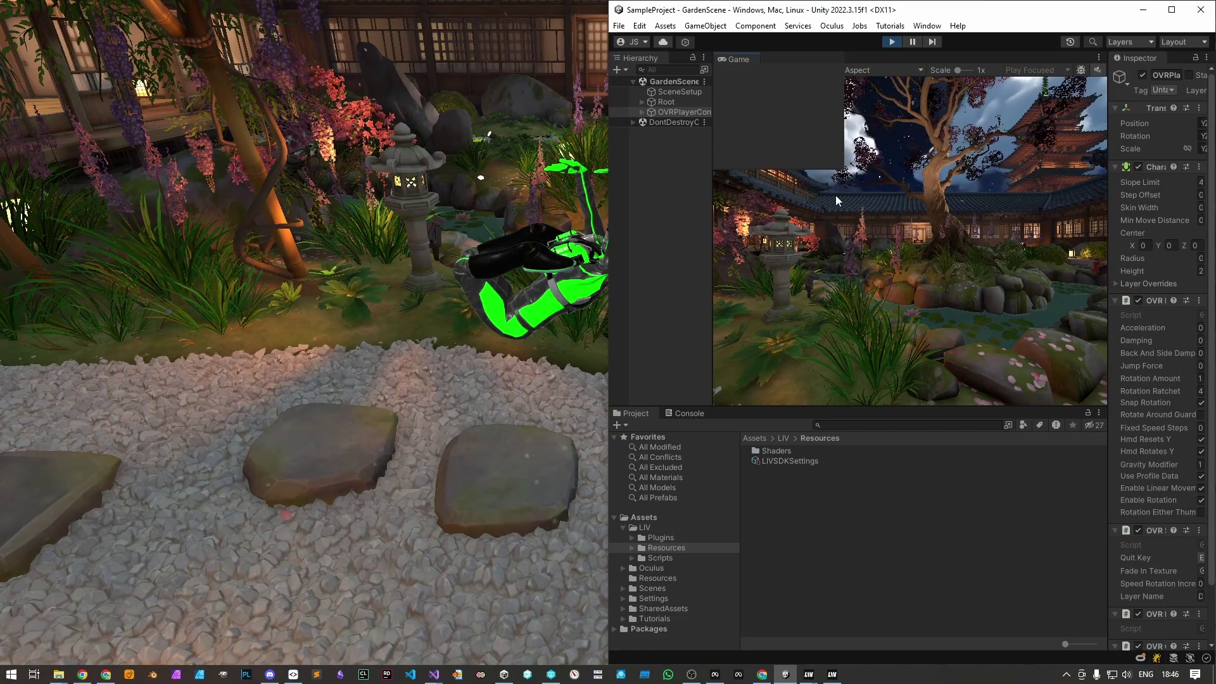
left_click_drag(947, 401, 998, 498)
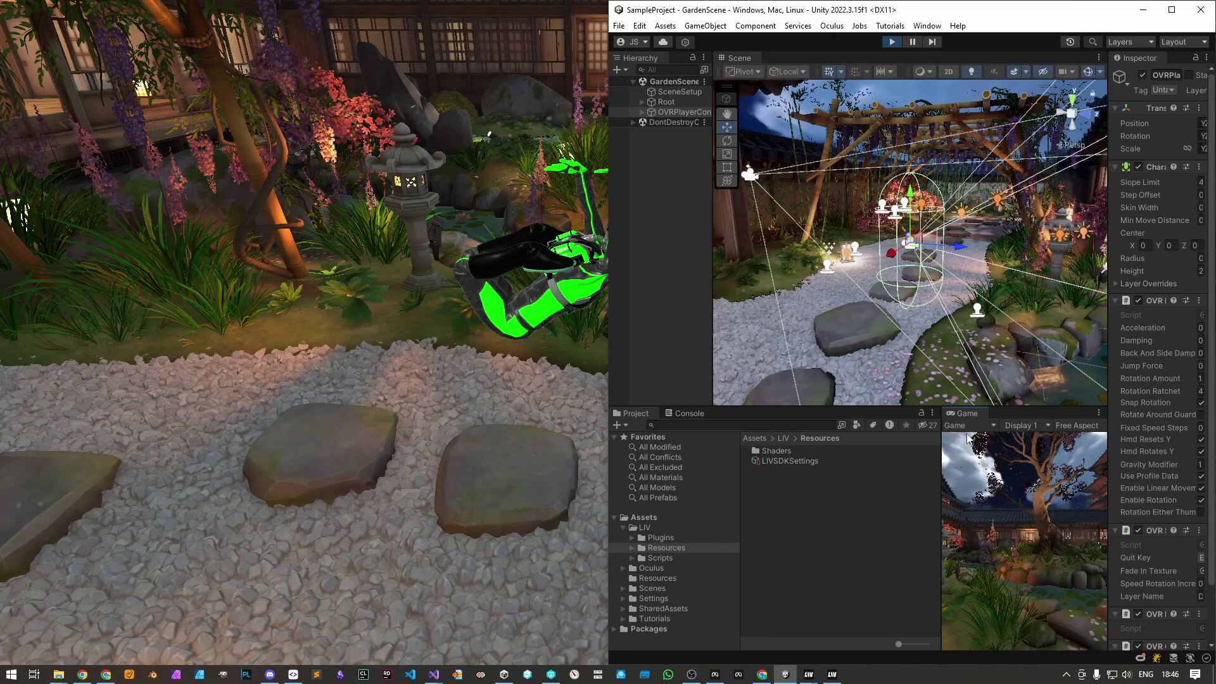